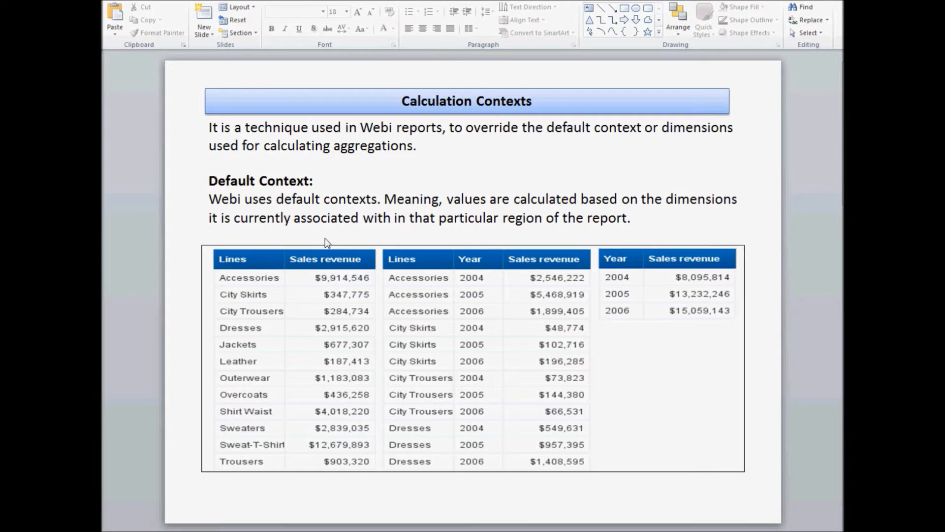
{"action": "left_click", "coordinate": [322, 256]}
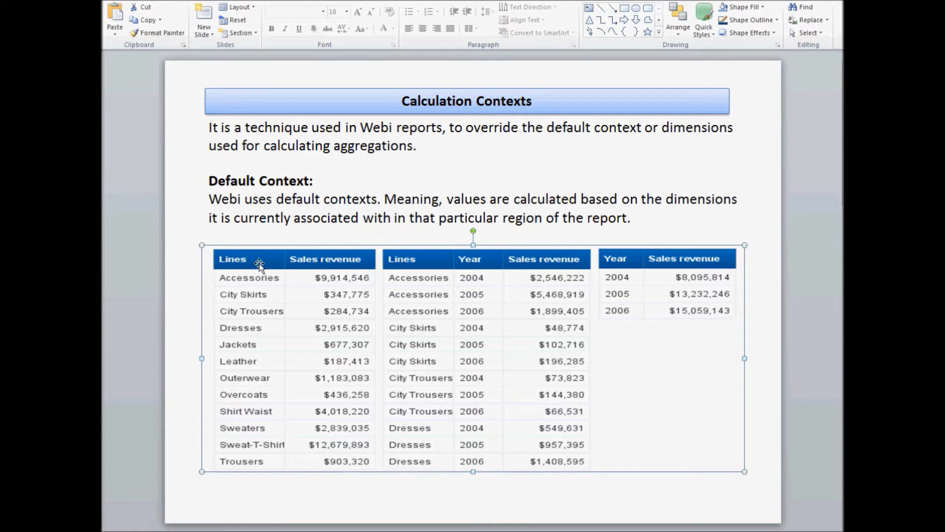
{"action": "left_click", "coordinate": [289, 497]}
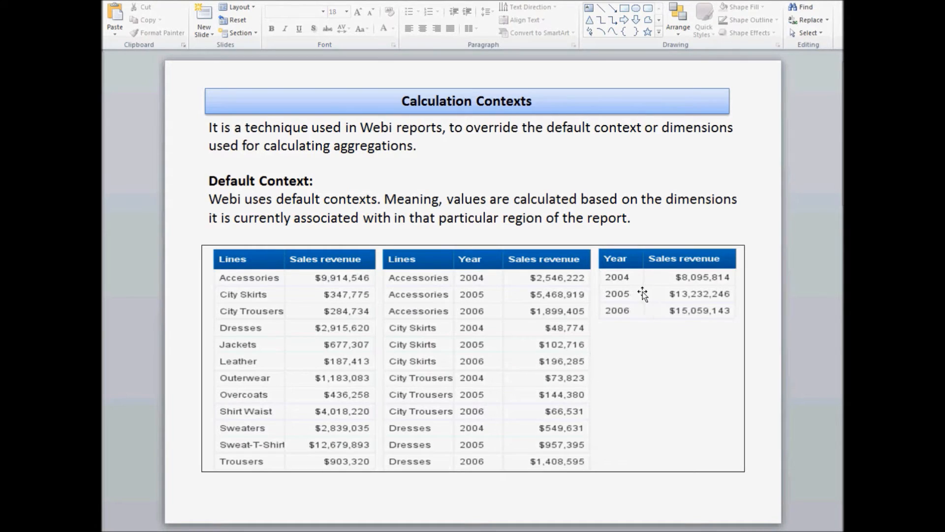
{"action": "key", "text": "Page_Down"}
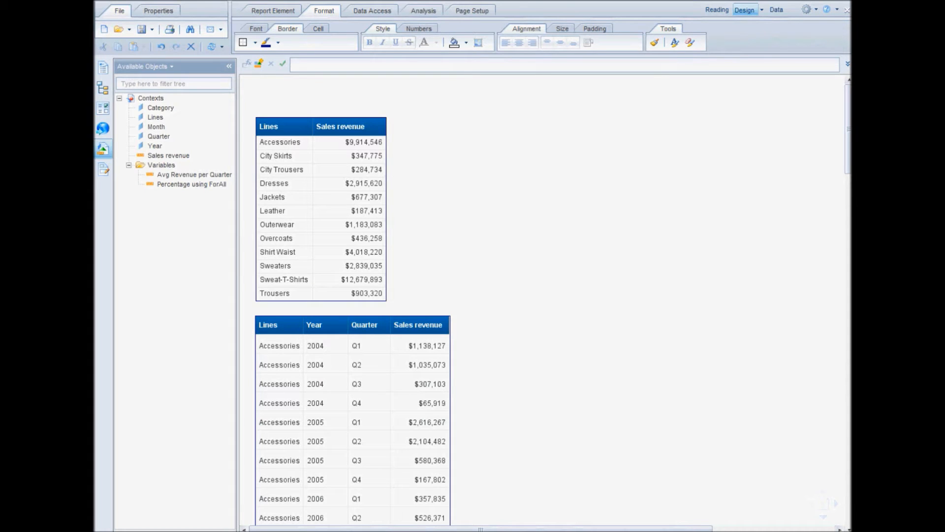
In the Web Intelligence report, insert an empty column after Sales revenue in the table of lines and sales revenue.
{"action": "left_click", "coordinate": [376, 154]}
{"action": "right_click", "coordinate": [375, 131]}
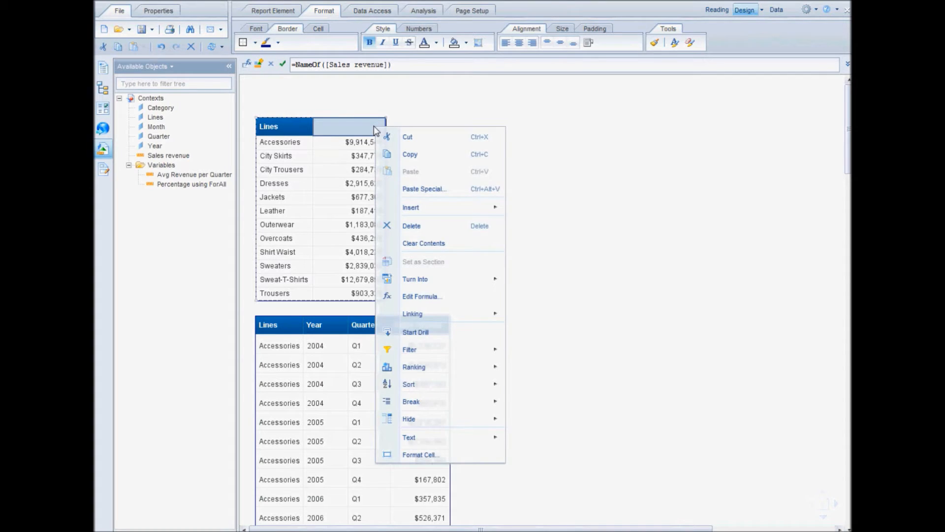
{"action": "mouse_move", "coordinate": [494, 207]}
{"action": "left_click", "coordinate": [545, 264]}
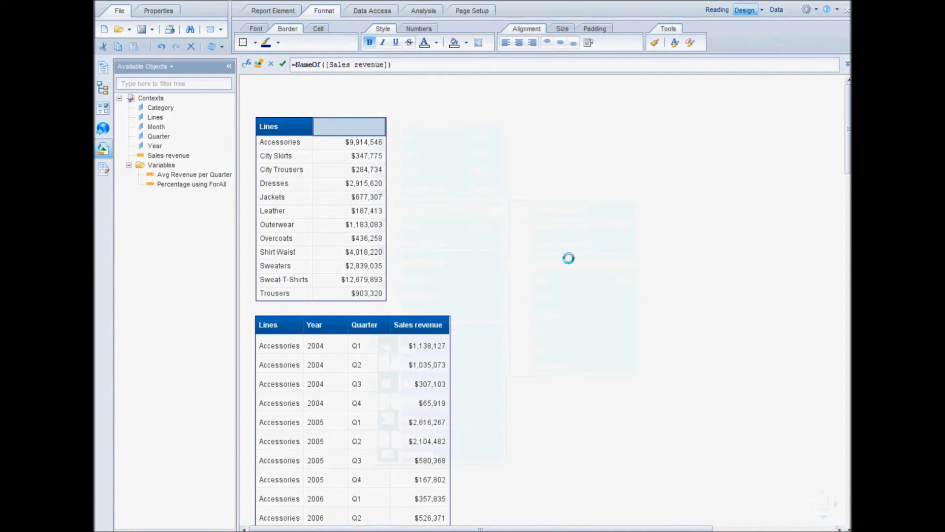
{"action": "left_click", "coordinate": [433, 133]}
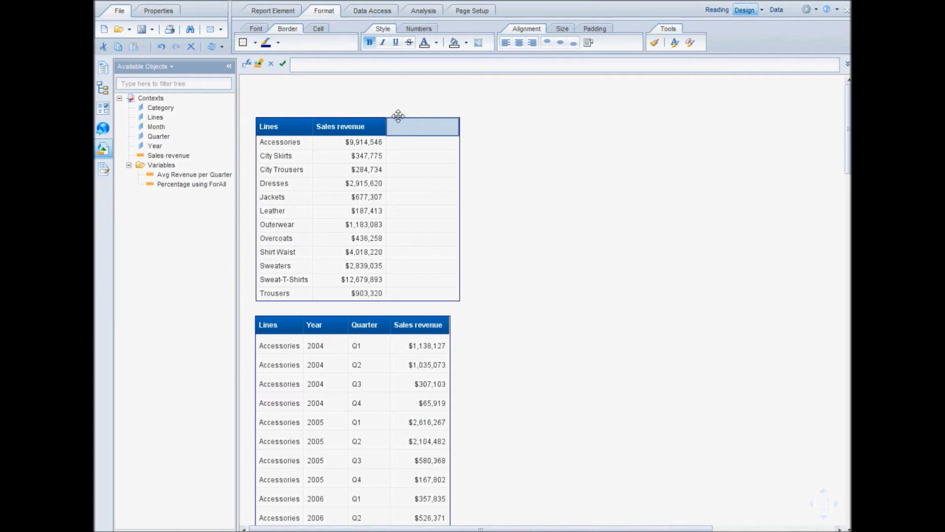
Set the new column's header text to "Quarter With Max Revenue for 2004".
{"action": "left_click", "coordinate": [339, 60]}
{"action": "type", "text": "Quarter With Max Revenue for 2004"}
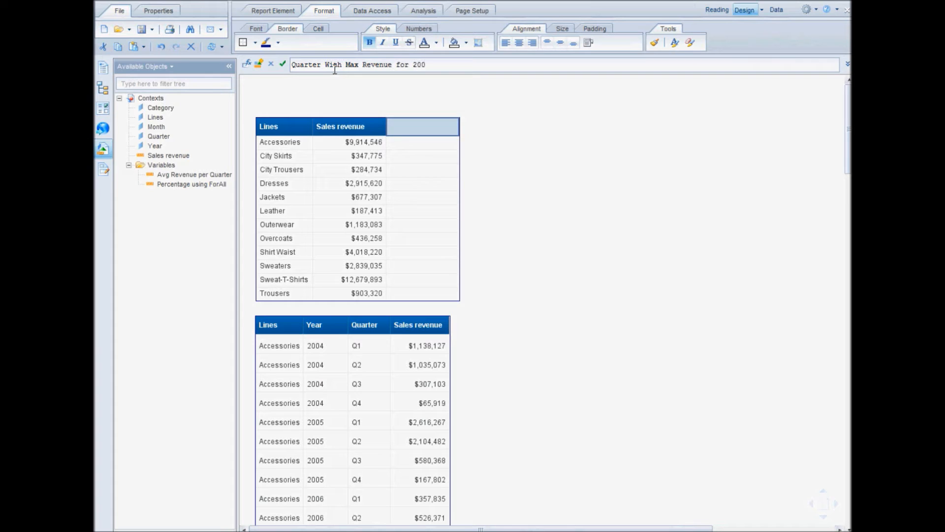
{"action": "left_click", "coordinate": [285, 63]}
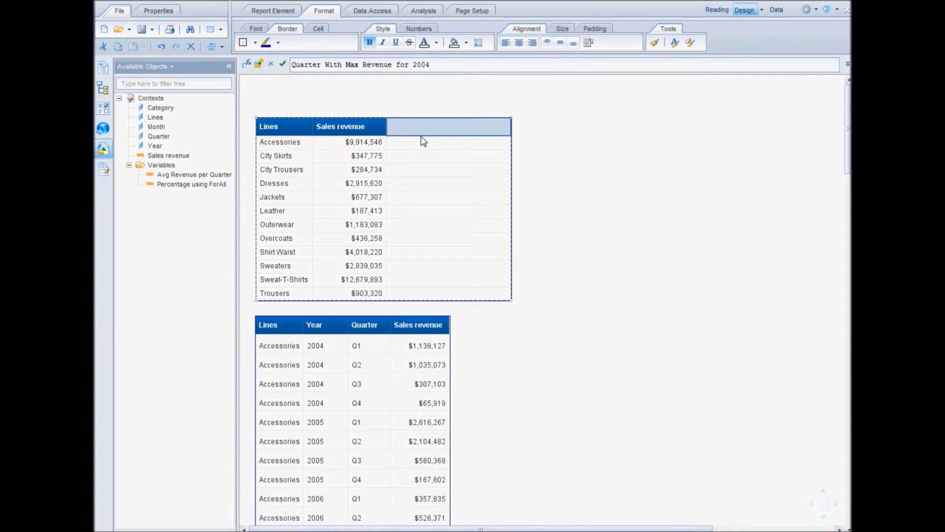
{"action": "key", "text": "Return"}
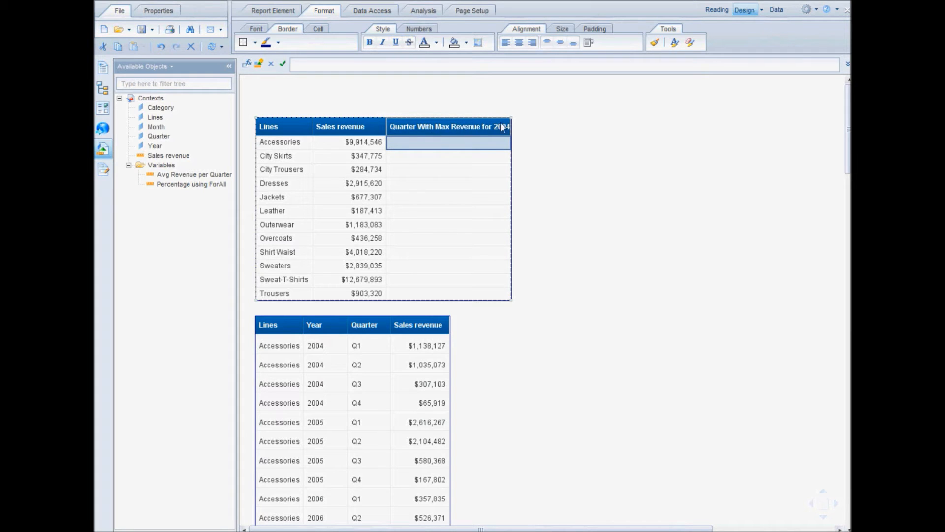
Open the formula editor for the new column's body cell and start the formula with = Max([Sales revenue]).
{"action": "left_click", "coordinate": [442, 111]}
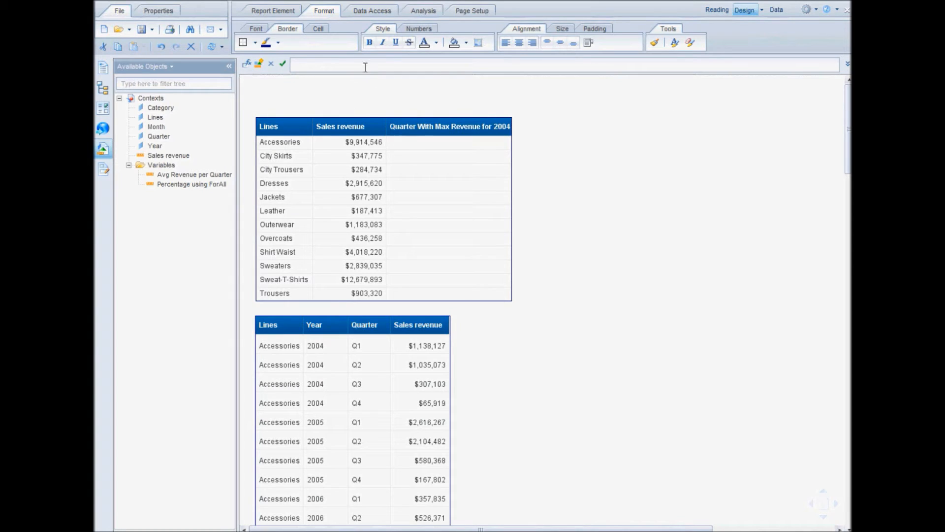
{"action": "left_click", "coordinate": [250, 65]}
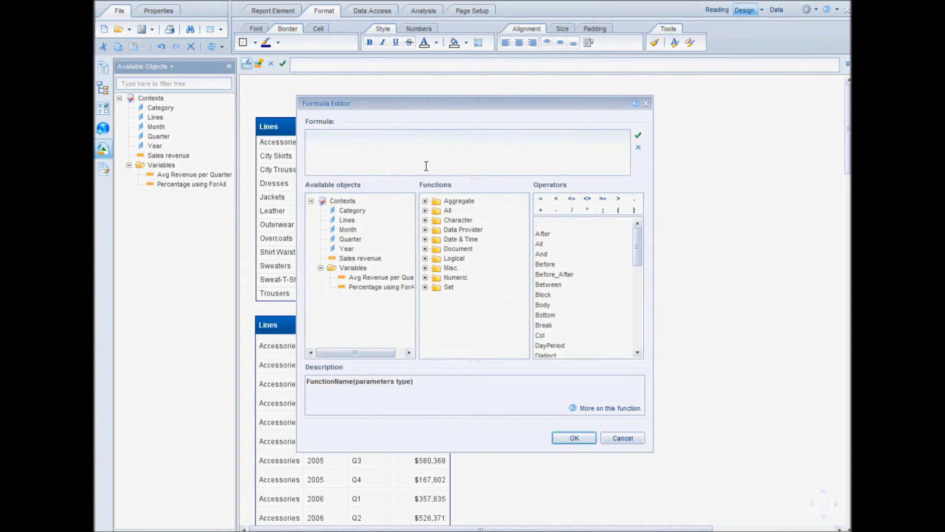
{"action": "type", "text": "= Max"}
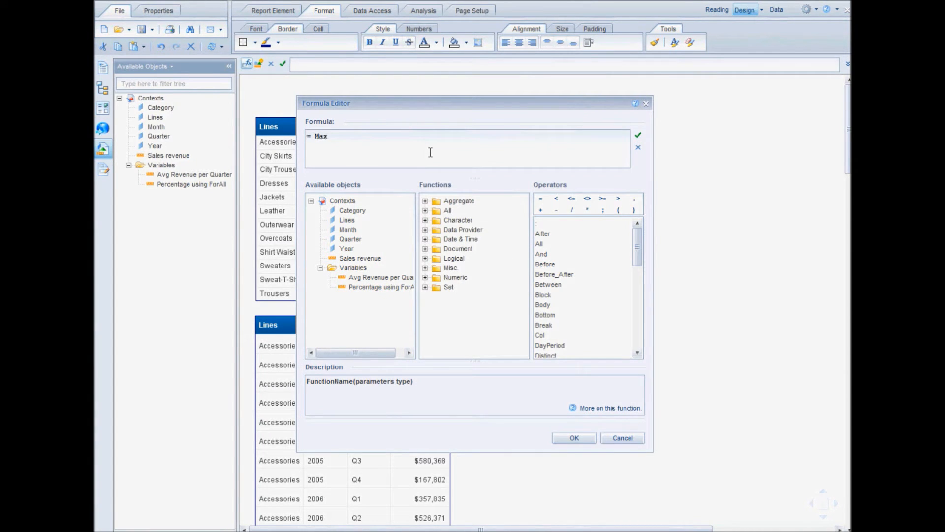
{"action": "type", "text": " ("}
{"action": "type", "text": "[])"}
{"action": "type", "text": "Sales "}
{"action": "type", "text": "revenue"}
{"action": "type", "text": " In "}
{"action": "type", "text": "("}
{"action": "type", "text": "[]"}
Add the input context In ([Lines]; [Year]; [Quarter]) after [Sales revenue] inside the Max function.
{"action": "key", "text": "Left"}
{"action": "type", "text": "Lines"}
{"action": "type", "text": ";"}
{"action": "type", "text": " []"}
{"action": "type", "text": "Yea"}
{"action": "type", "text": "r"}
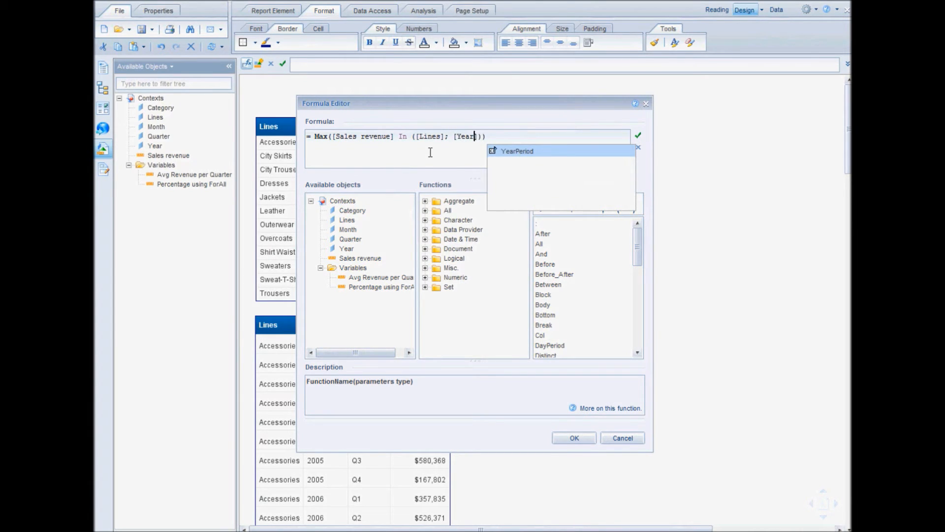
{"action": "key", "text": "Right"}
{"action": "type", "text": "; "}
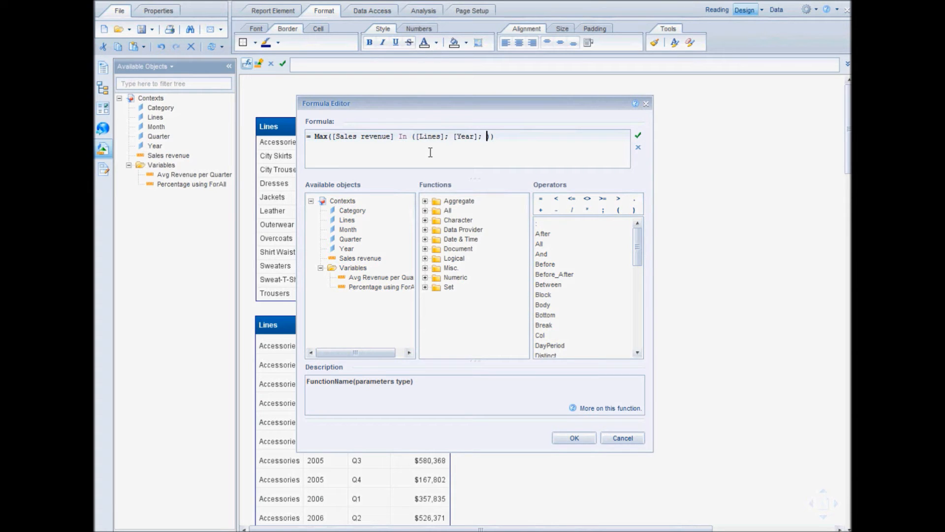
{"action": "type", "text": "[Quarter"}
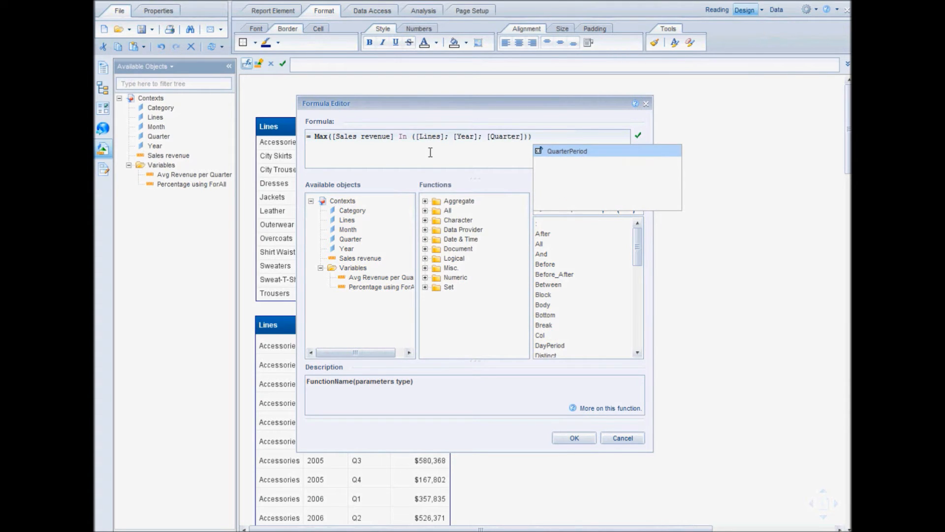
Validate the Max formula and apply it to the new column.
{"action": "key", "text": "Right"}
{"action": "key", "text": "Right"}
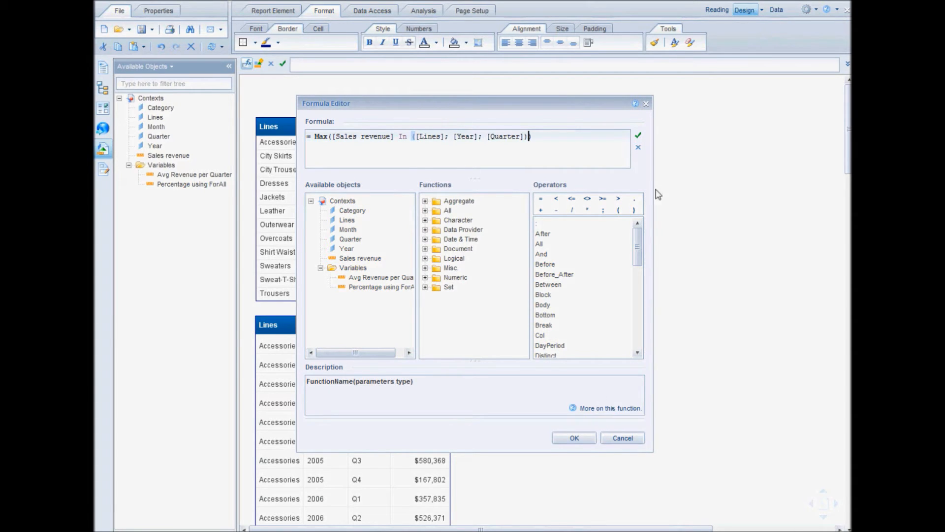
{"action": "left_click", "coordinate": [638, 135]}
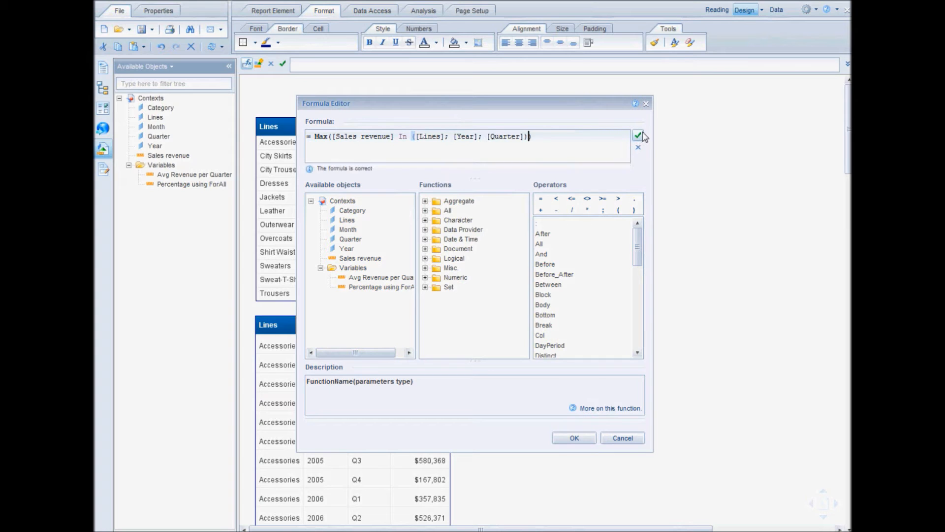
{"action": "left_click", "coordinate": [574, 438]}
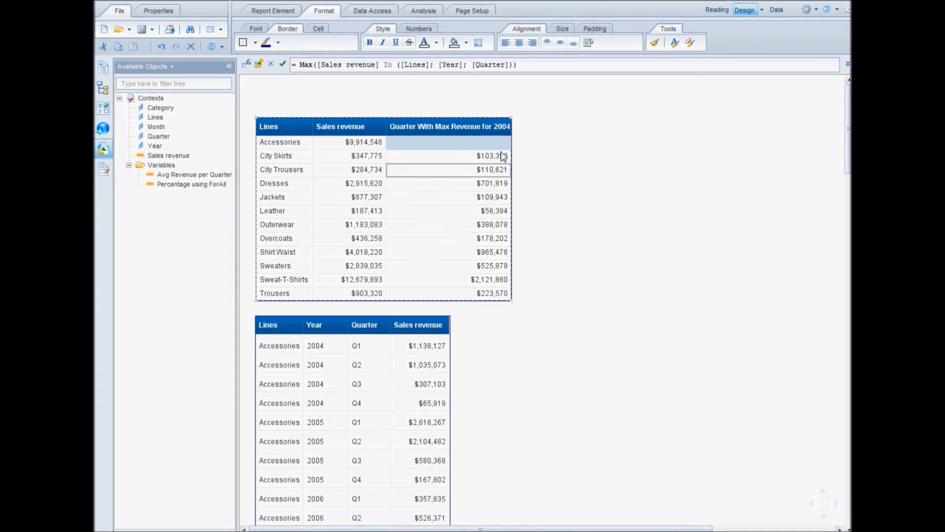
Widen the new column to fit its header, and move the quarterly detail table beside the summary table, aligned with its top.
{"action": "left_click_drag", "start_coordinate": [511, 127], "coordinate": [536, 130]}
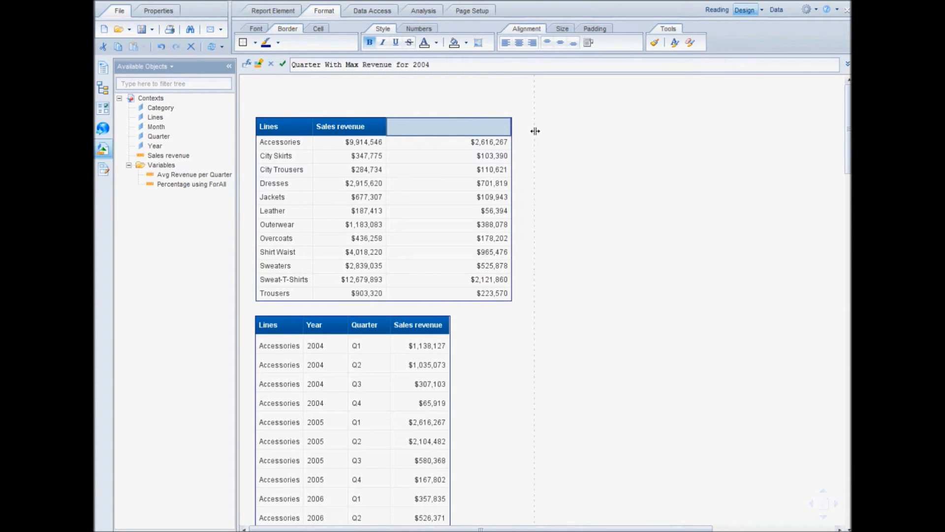
{"action": "left_click", "coordinate": [489, 143]}
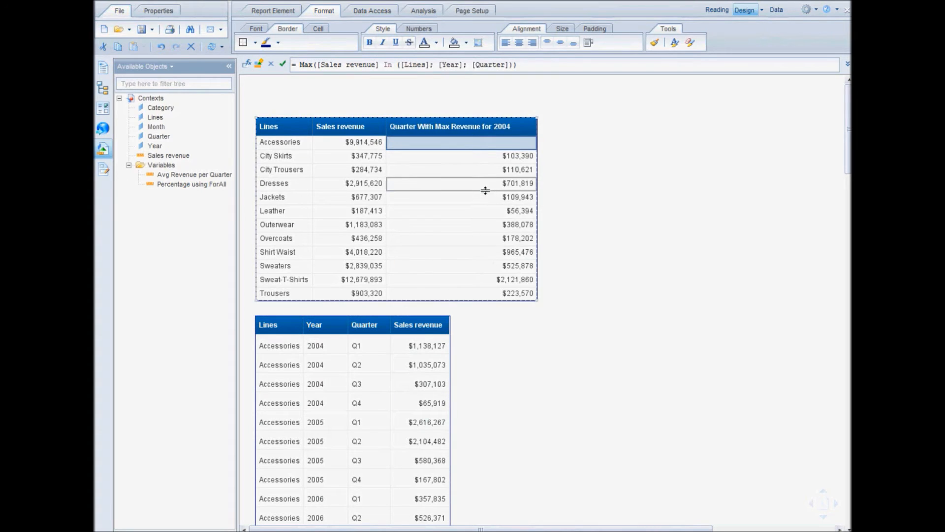
{"action": "left_click", "coordinate": [293, 428]}
{"action": "left_click_drag", "start_coordinate": [360, 314], "coordinate": [704, 117]}
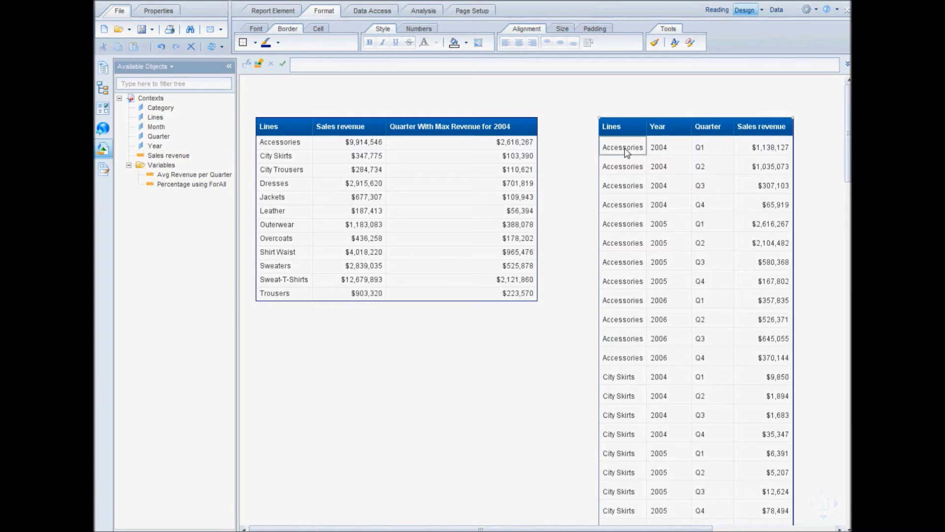
Check the Accessories sales revenue per quarter for 2004, 2005 and 2006 in the detail table.
{"action": "left_click", "coordinate": [625, 149]}
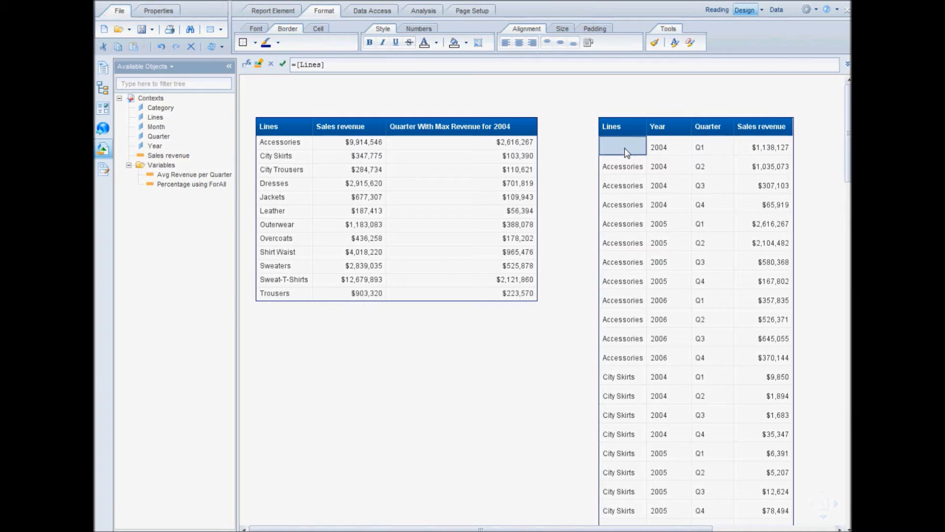
{"action": "left_click", "coordinate": [673, 150]}
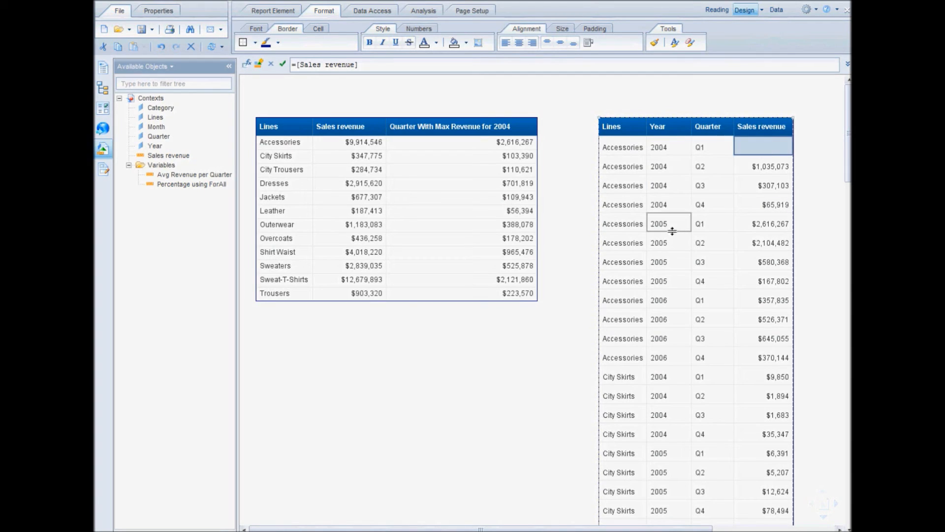
{"action": "left_click", "coordinate": [776, 224]}
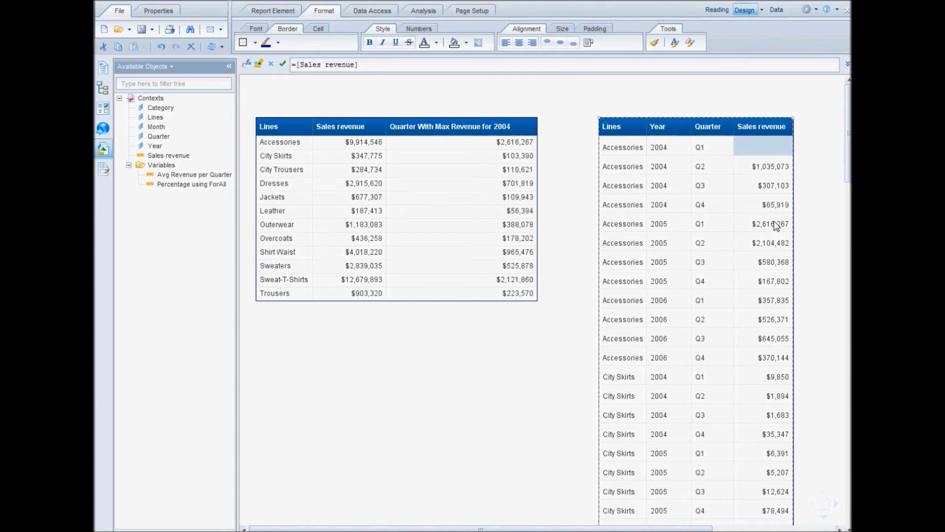
{"action": "left_click", "coordinate": [665, 303]}
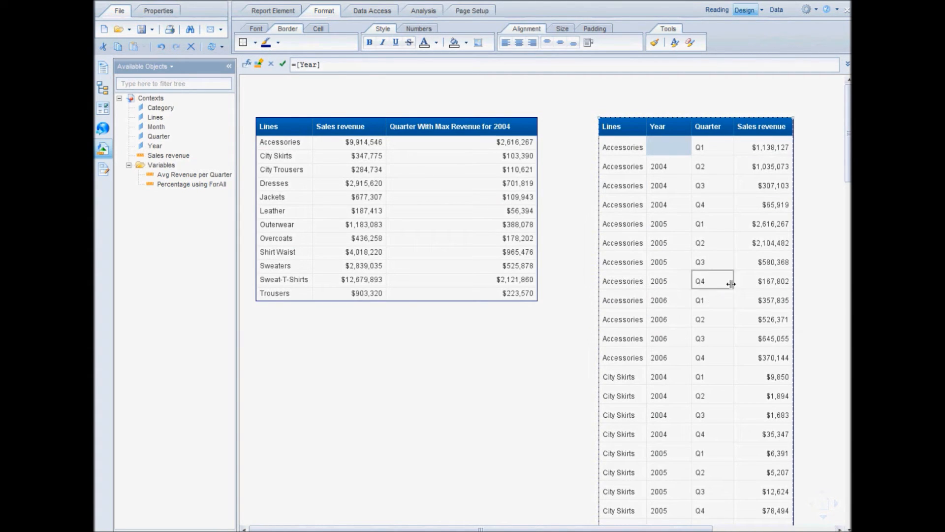
{"action": "left_click", "coordinate": [762, 301]}
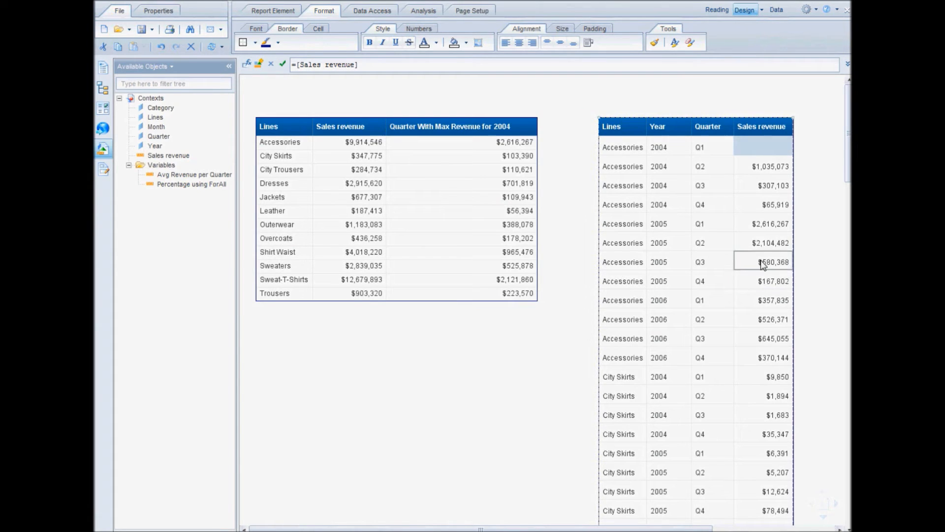
{"action": "left_click", "coordinate": [660, 362]}
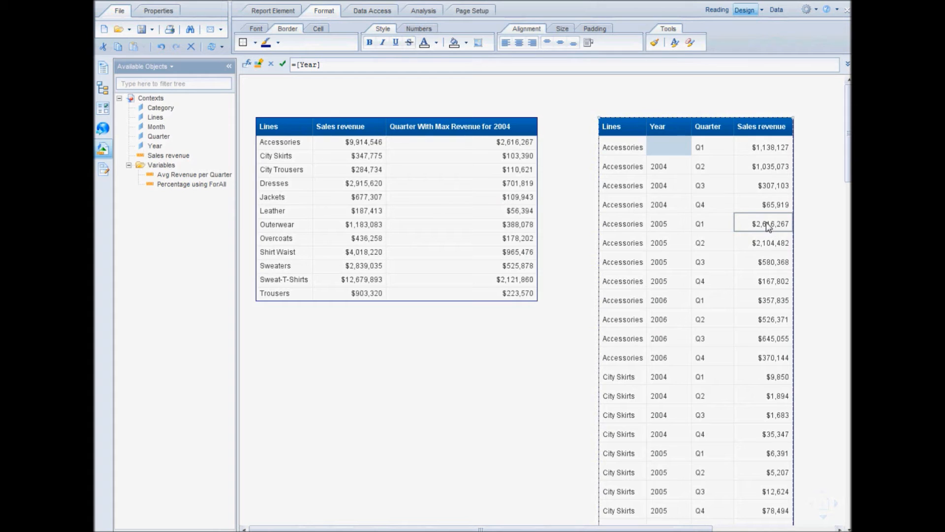
Extend the new column's formula with Where ([Year]= "2004") after the In context, inside the Max function, and apply it.
{"action": "left_click", "coordinate": [507, 146]}
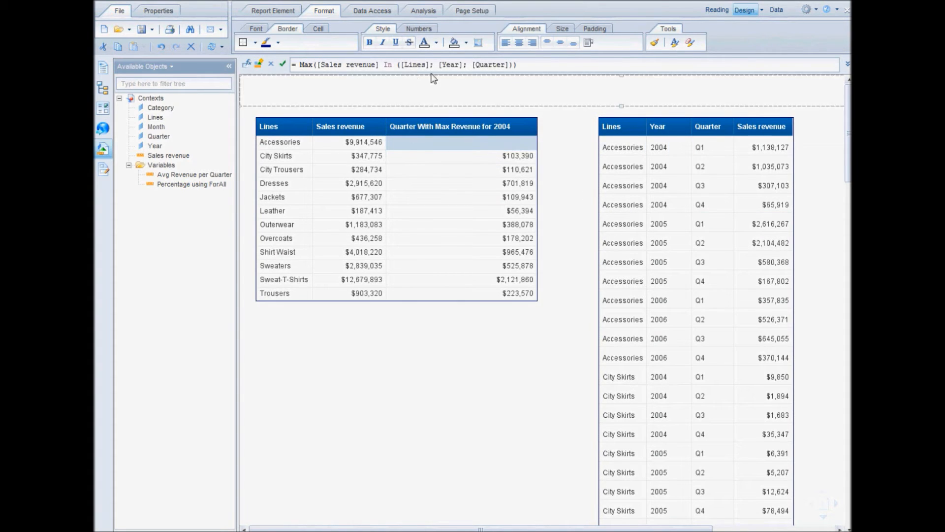
{"action": "left_click", "coordinate": [510, 65]}
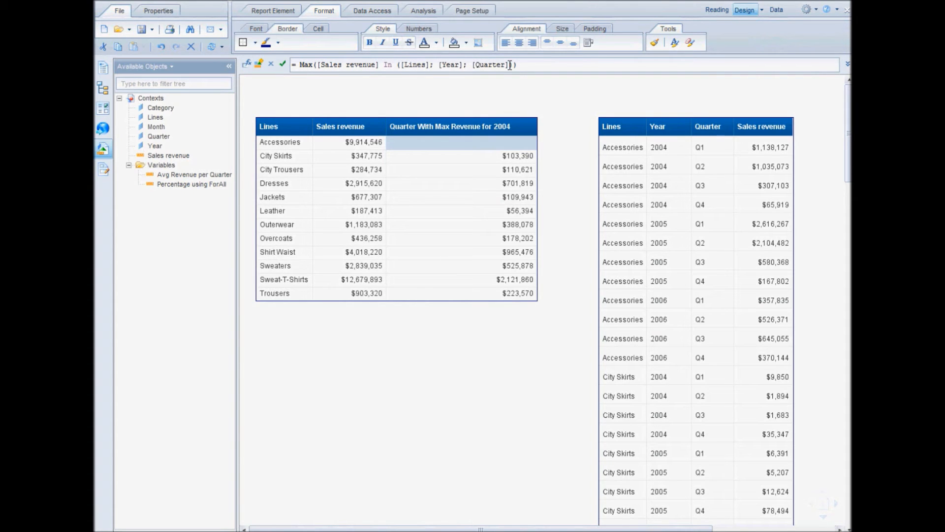
{"action": "type", "text": ")"}
{"action": "key", "text": "BackSpace"}
{"action": "left_click", "coordinate": [514, 65]}
{"action": "type", "text": "Where ("}
{"action": "key", "text": "Delete"}
{"action": "type", "text": "]; [Year"}
{"action": "key", "text": "Right"}
{"action": "type", "text": "= \"200"}
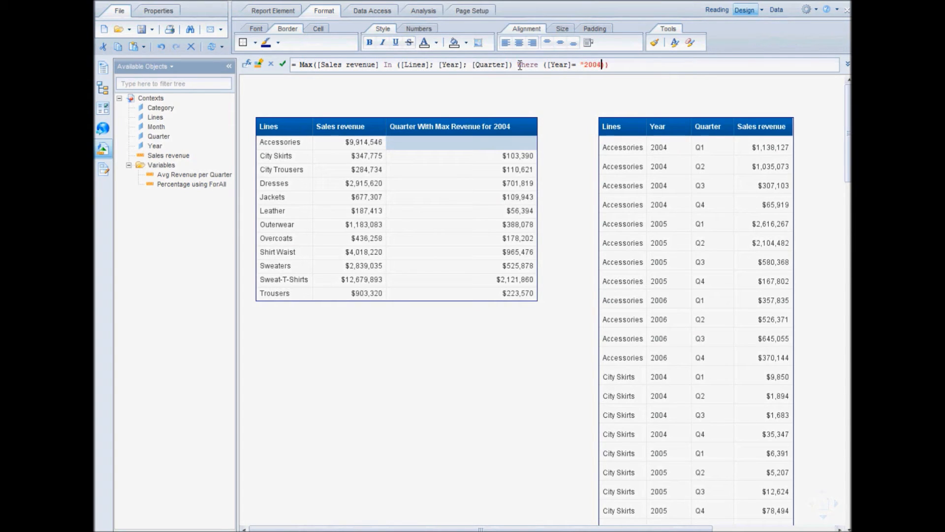
{"action": "type", "text": "4\")"}
{"action": "left_click", "coordinate": [283, 64]}
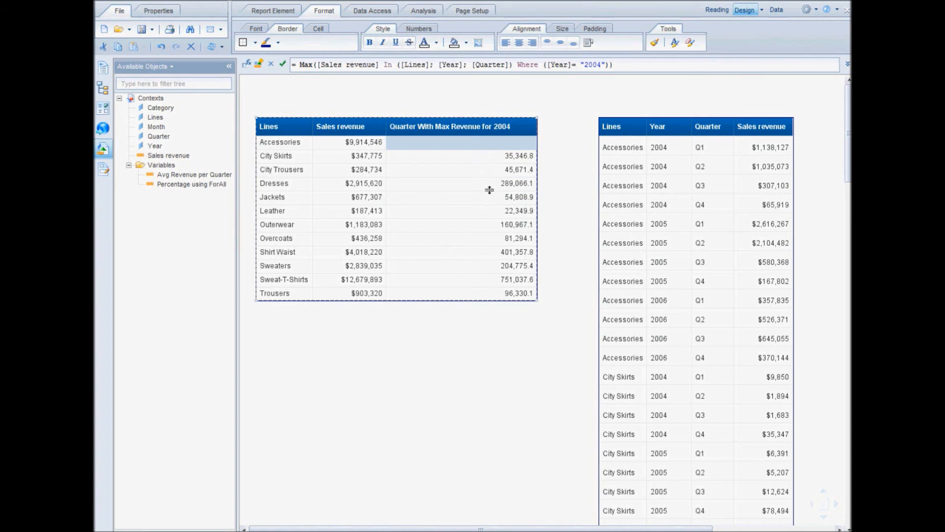
Narrow the new column so its header wraps onto two lines, and deselect the table's cells.
{"action": "left_click", "coordinate": [367, 157]}
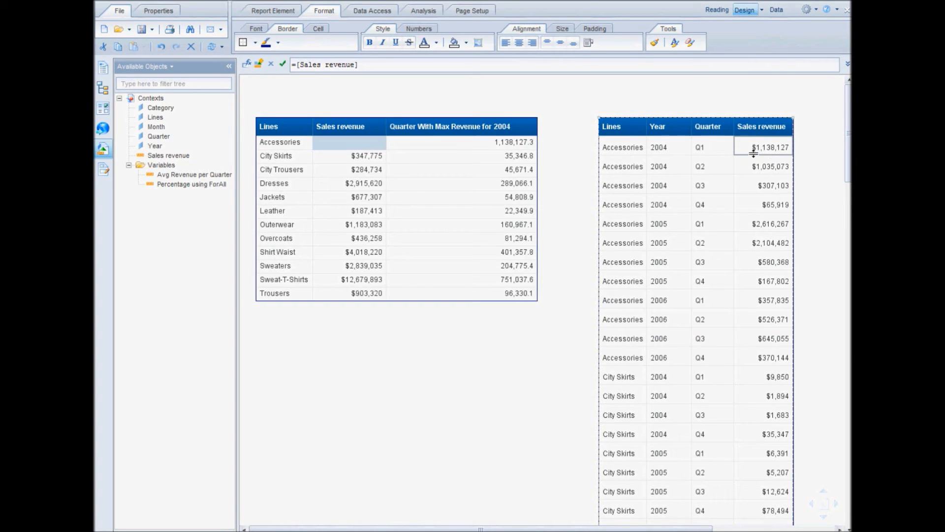
{"action": "left_click", "coordinate": [530, 145]}
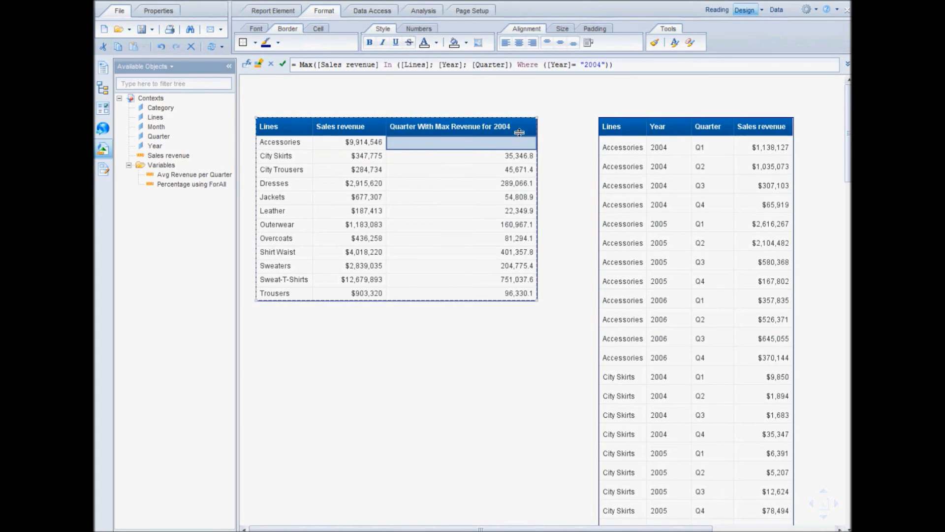
{"action": "left_click_drag", "start_coordinate": [536, 127], "coordinate": [517, 131]}
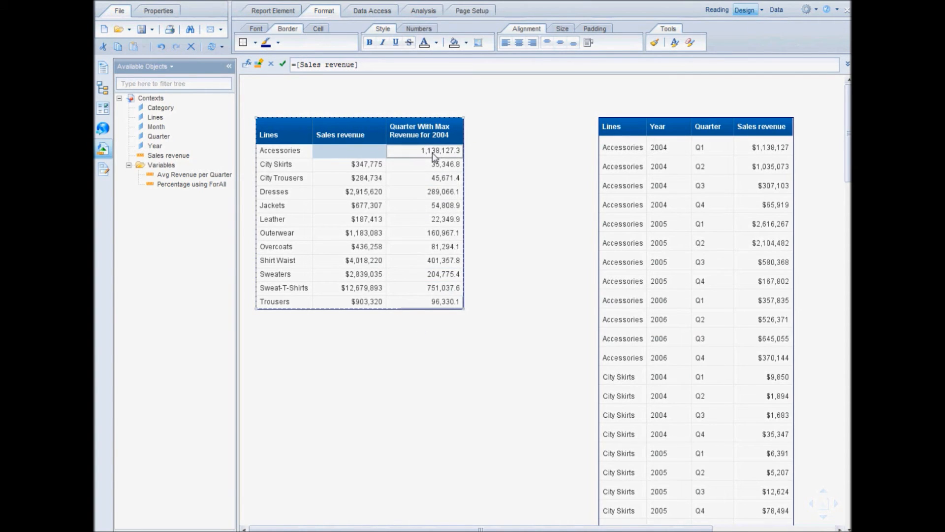
{"action": "left_click", "coordinate": [418, 332]}
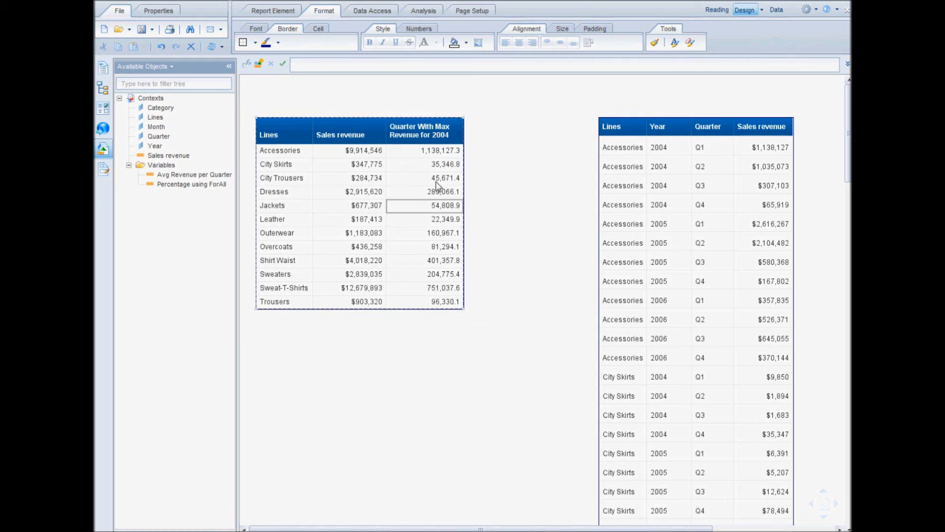
Insert a column after Quarter With Max Revenue for 2004 in the summary table and title it "Revenue 2004".
{"action": "left_click", "coordinate": [435, 134]}
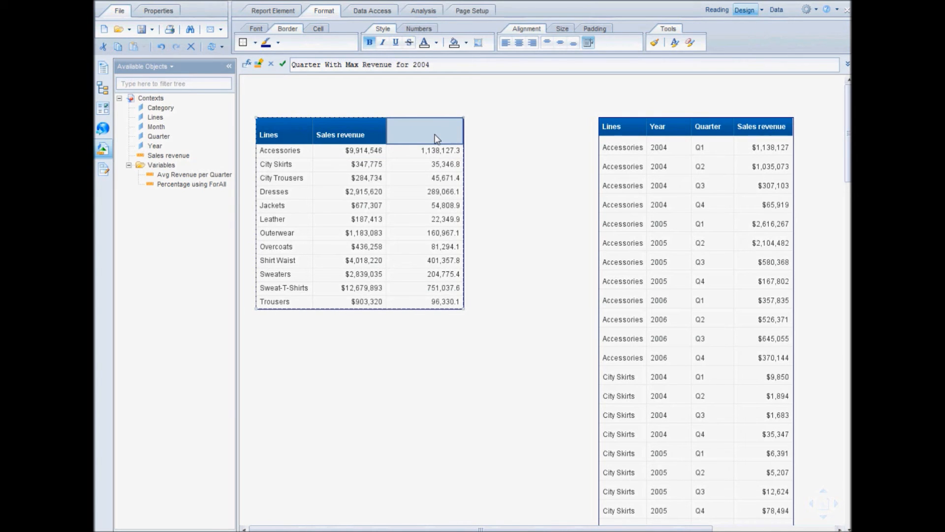
{"action": "right_click", "coordinate": [435, 134]}
{"action": "mouse_move", "coordinate": [515, 215]}
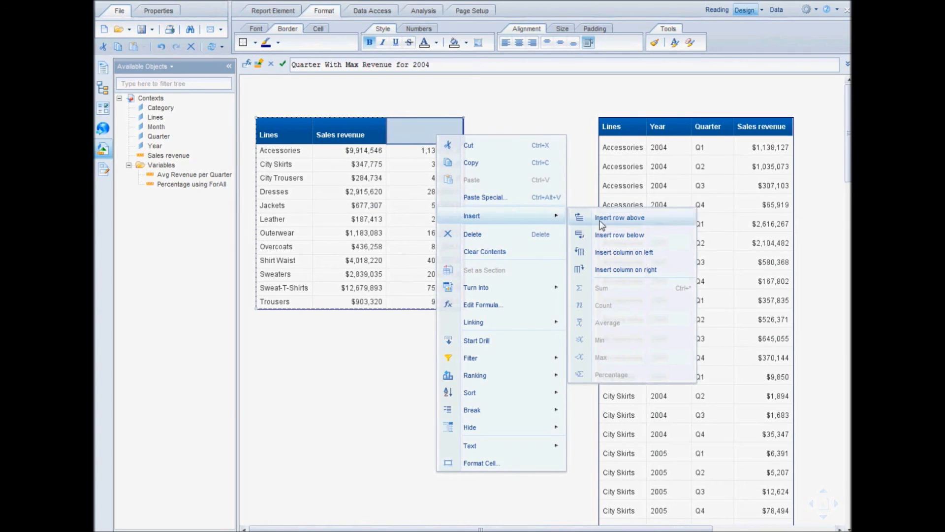
{"action": "left_click", "coordinate": [615, 273]}
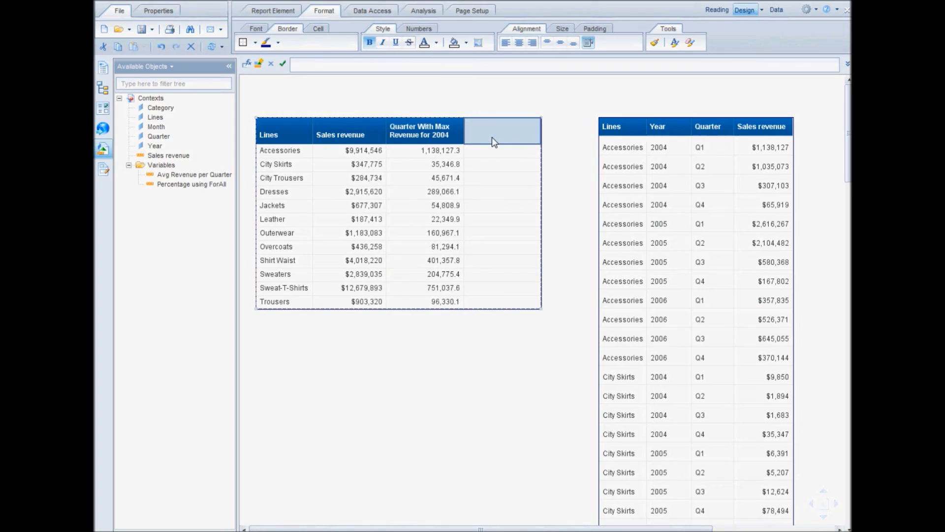
{"action": "left_click", "coordinate": [322, 63]}
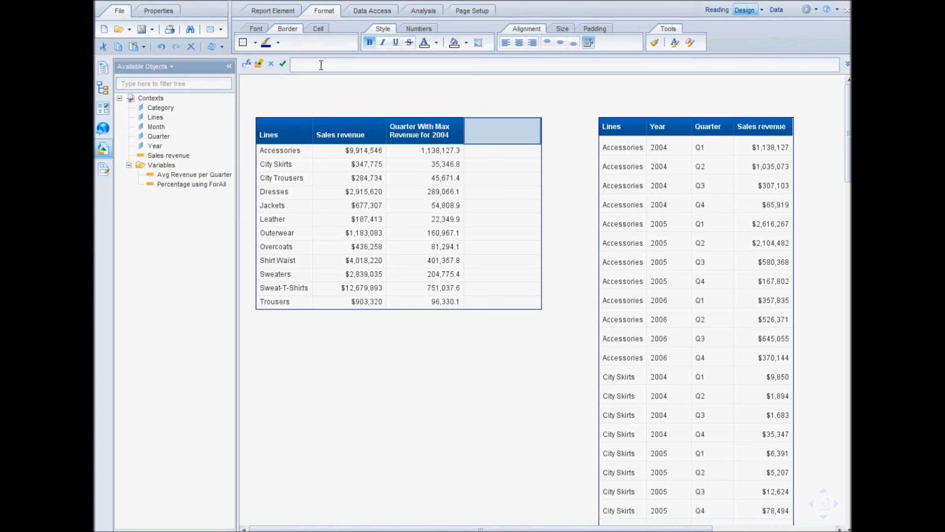
{"action": "type", "text": "venue 2004"}
{"action": "left_click", "coordinate": [508, 154]}
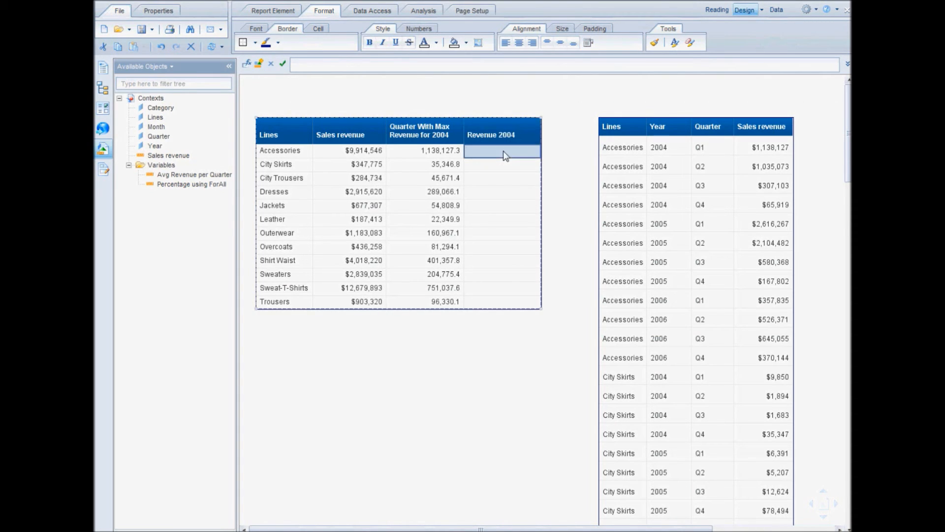
Narrow the Revenue 2004 column slightly and deselect the summary table's cells.
{"action": "left_click_drag", "start_coordinate": [537, 135], "coordinate": [530, 134]}
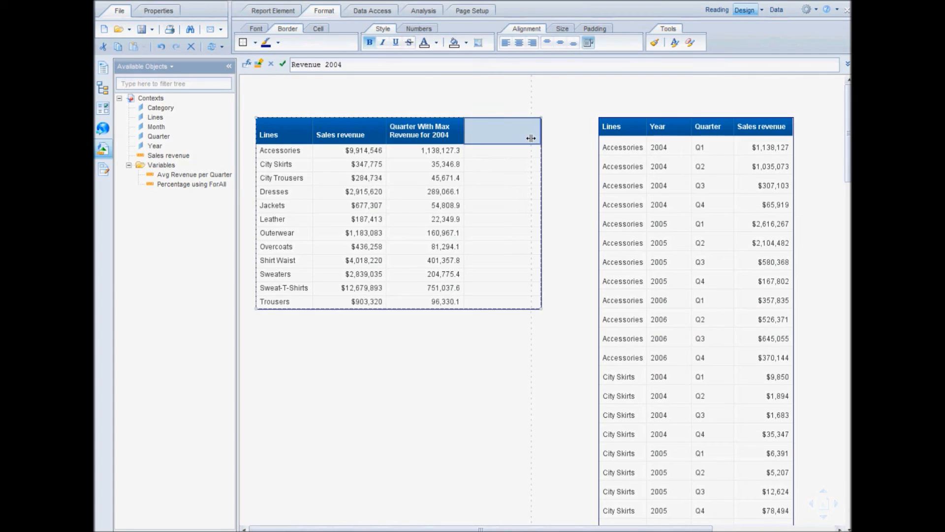
{"action": "left_click", "coordinate": [509, 154]}
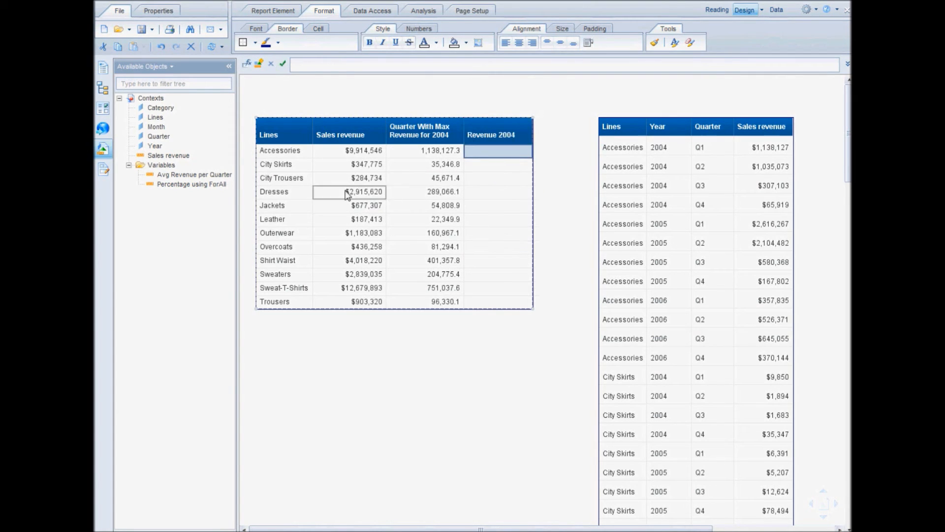
{"action": "left_click", "coordinate": [366, 147]}
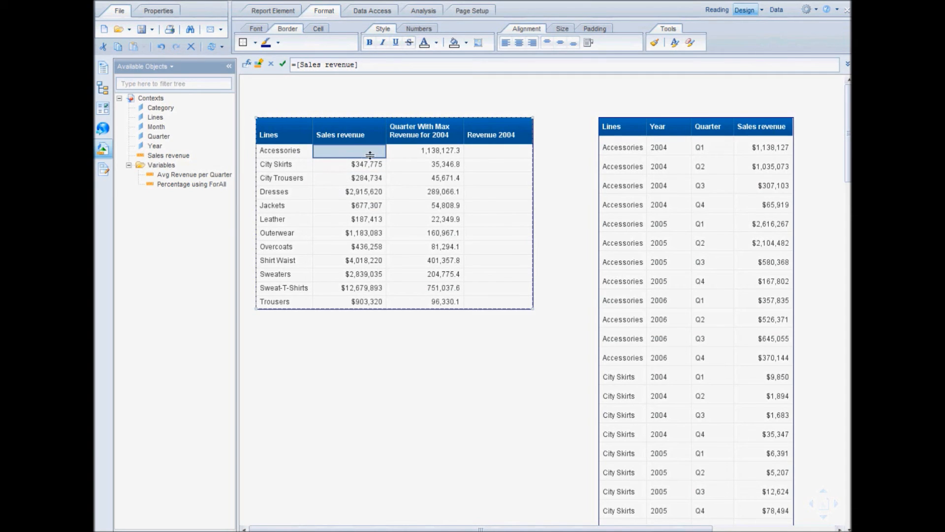
{"action": "left_click", "coordinate": [352, 339]}
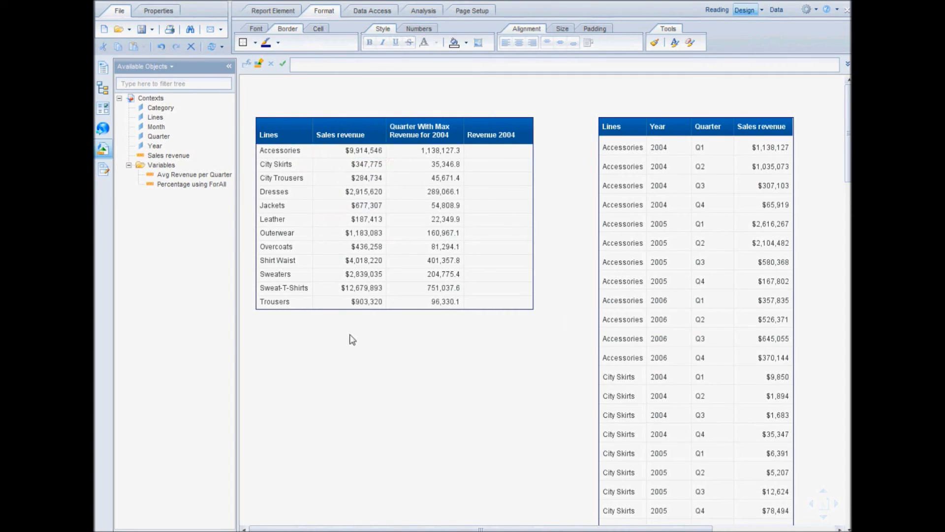
Give the Revenue 2004 cells the formula = Sum([Sales revenue])ForEach ([Year])Where ([Year] InList ("2004")), validate it and apply it.
{"action": "left_click", "coordinate": [502, 151]}
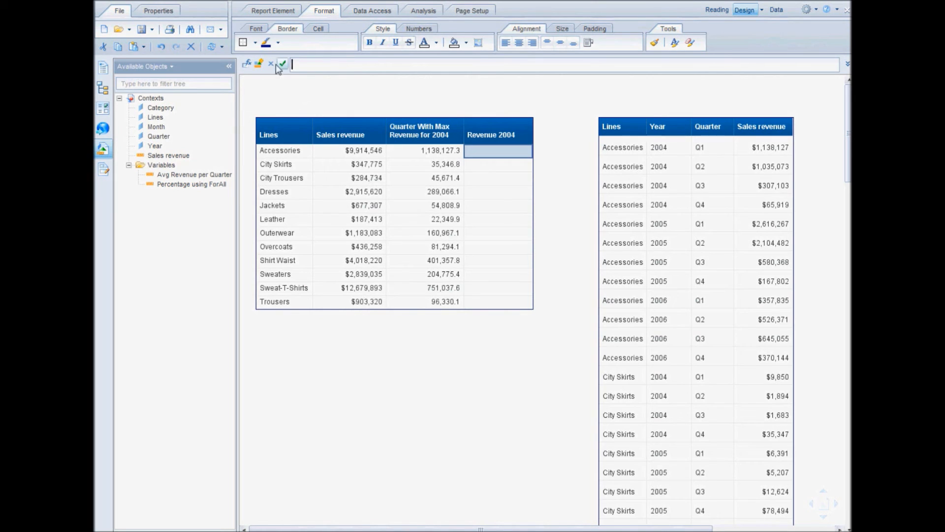
{"action": "left_click", "coordinate": [246, 63]}
{"action": "left_click", "coordinate": [352, 147]}
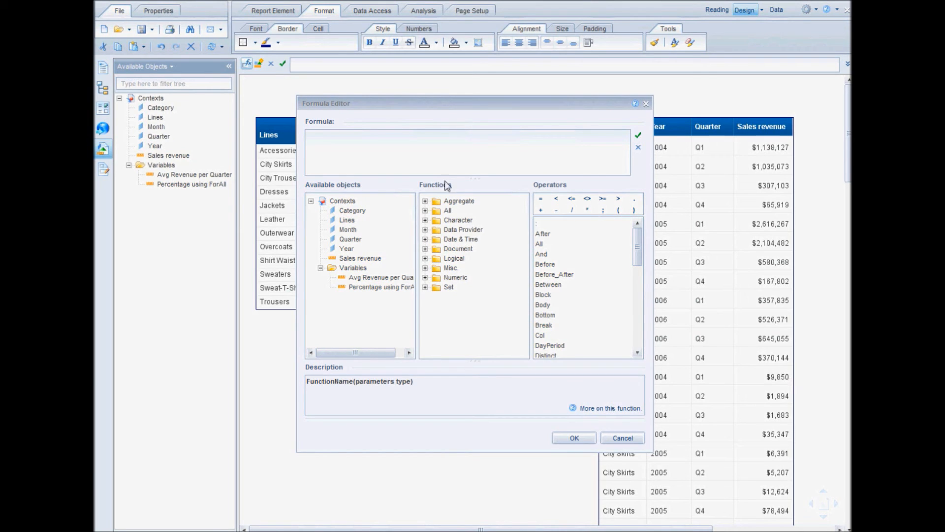
{"action": "type", "text": "= Sum([Sales revenue])ForEach ([Year])Where ([Year] InList (\"2004\"))"}
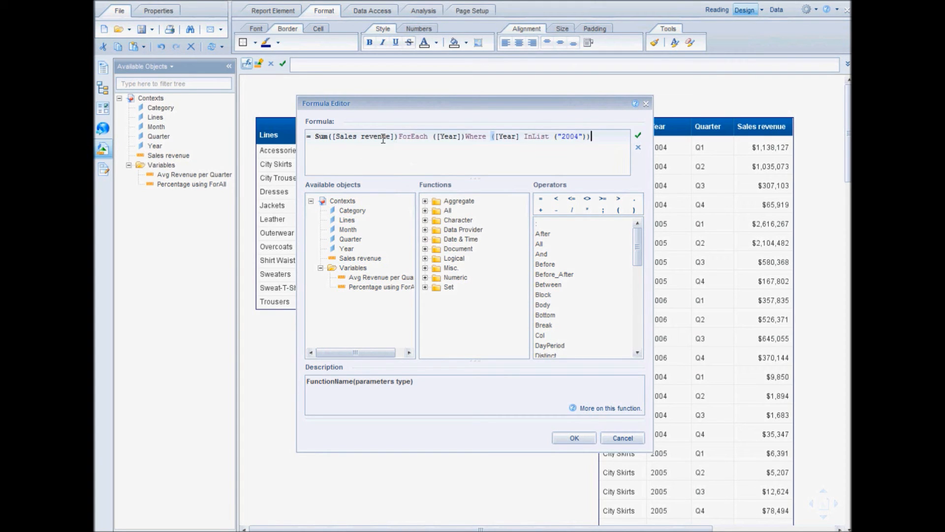
{"action": "left_click_drag", "start_coordinate": [438, 114], "coordinate": [396, 228]}
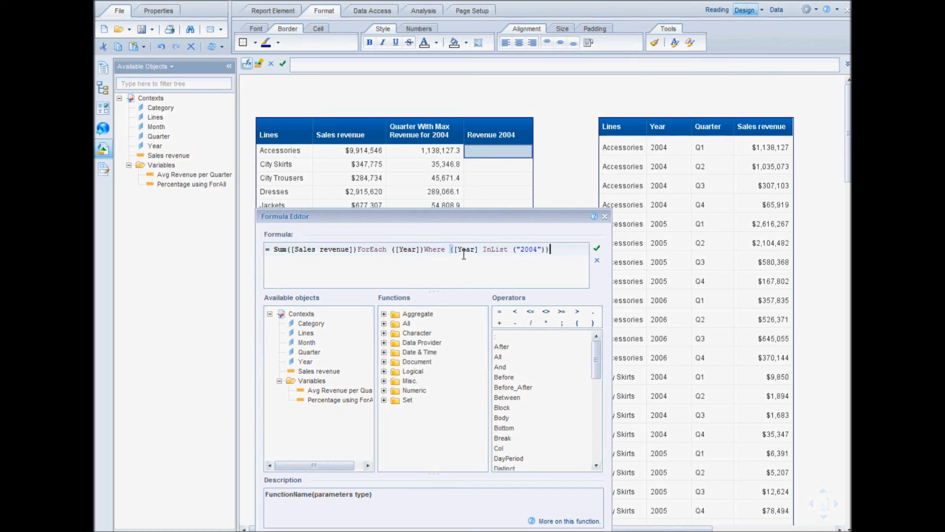
{"action": "left_click", "coordinate": [597, 249]}
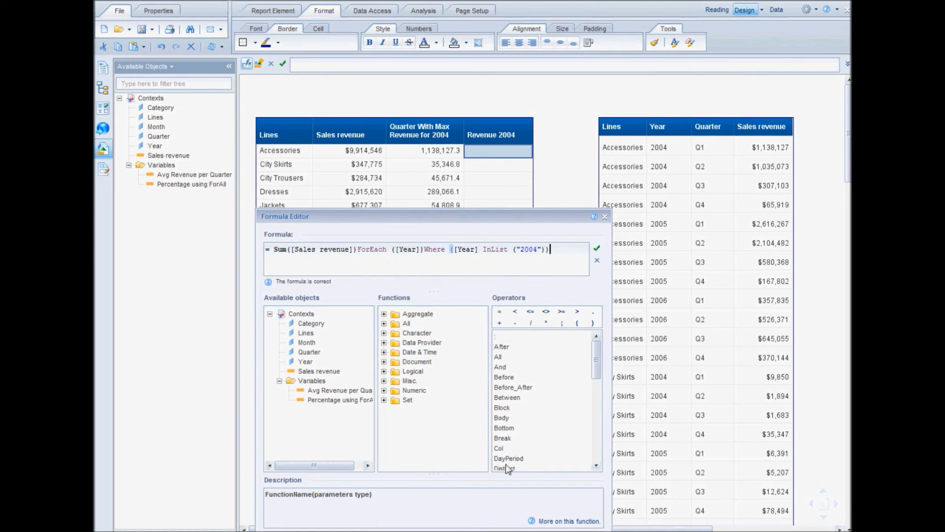
{"action": "left_click", "coordinate": [517, 531]}
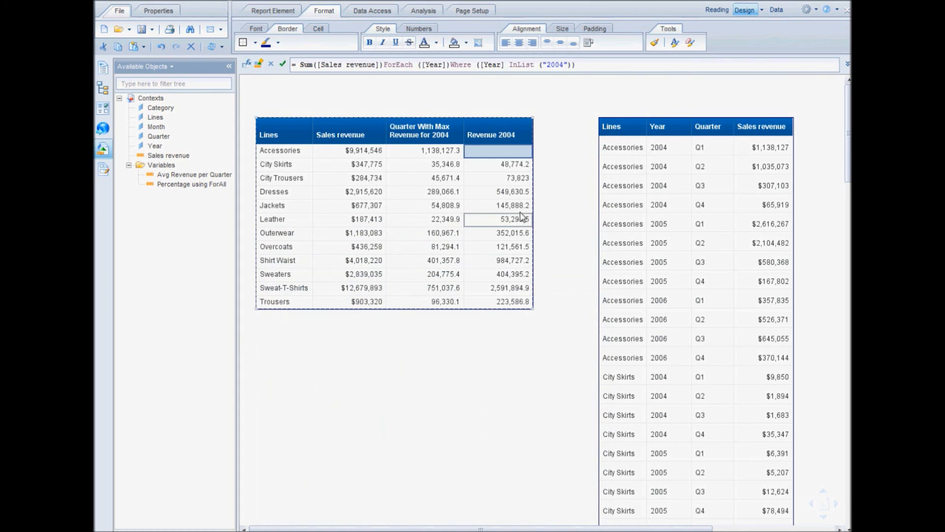
Compare the Revenue 2004 figures with the maximum-quarter column and the quarterly detail table.
{"action": "left_click", "coordinate": [435, 245]}
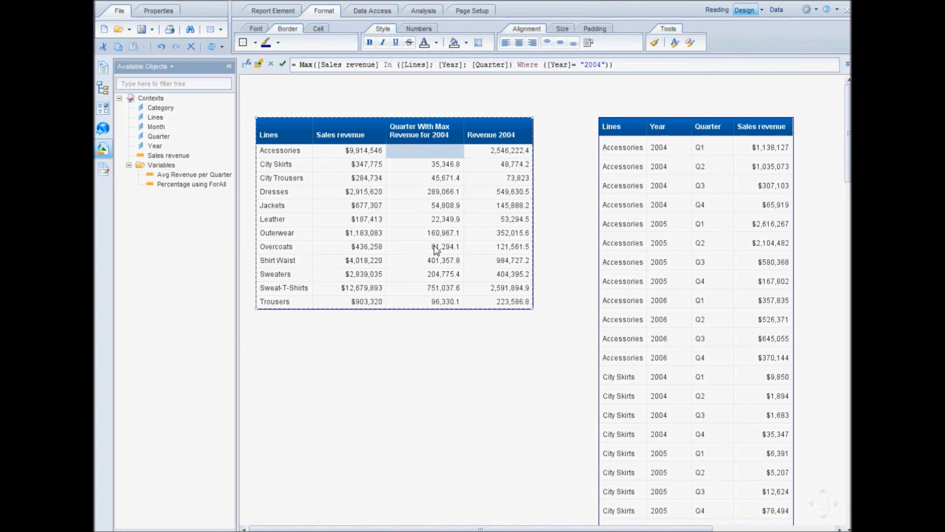
{"action": "left_click", "coordinate": [496, 166]}
{"action": "left_click", "coordinate": [449, 192]}
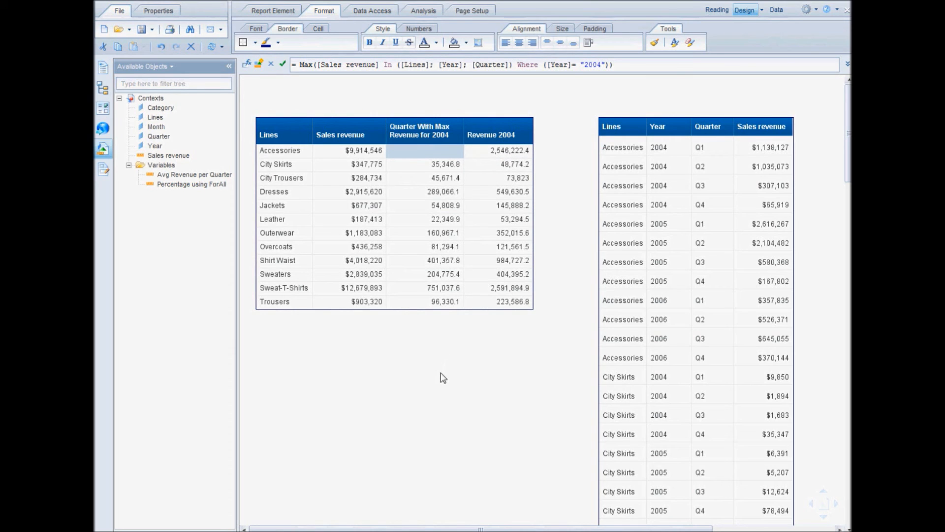
{"action": "left_click", "coordinate": [713, 223]}
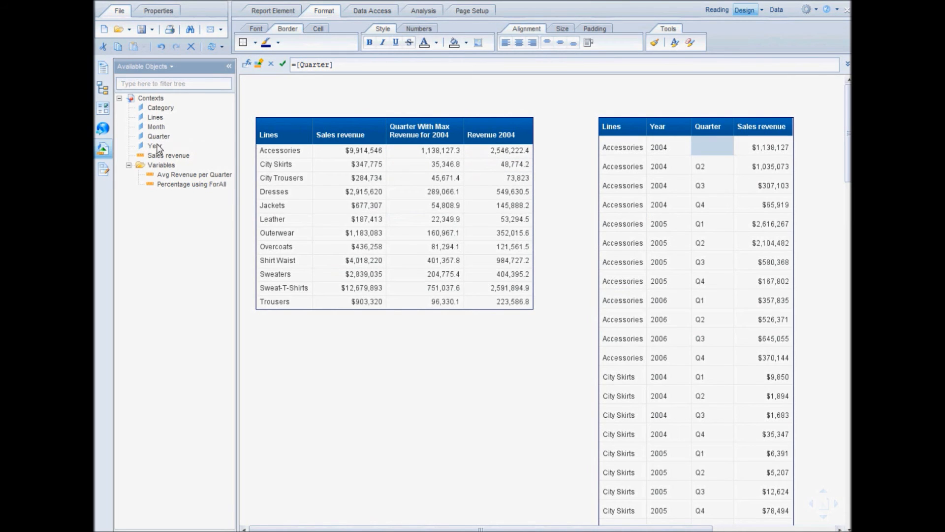
Build a new table with Lines, Year and Sales revenue below the summary table.
{"action": "left_click_drag", "start_coordinate": [155, 117], "coordinate": [266, 340]}
{"action": "left_click_drag", "start_coordinate": [155, 145], "coordinate": [308, 358]}
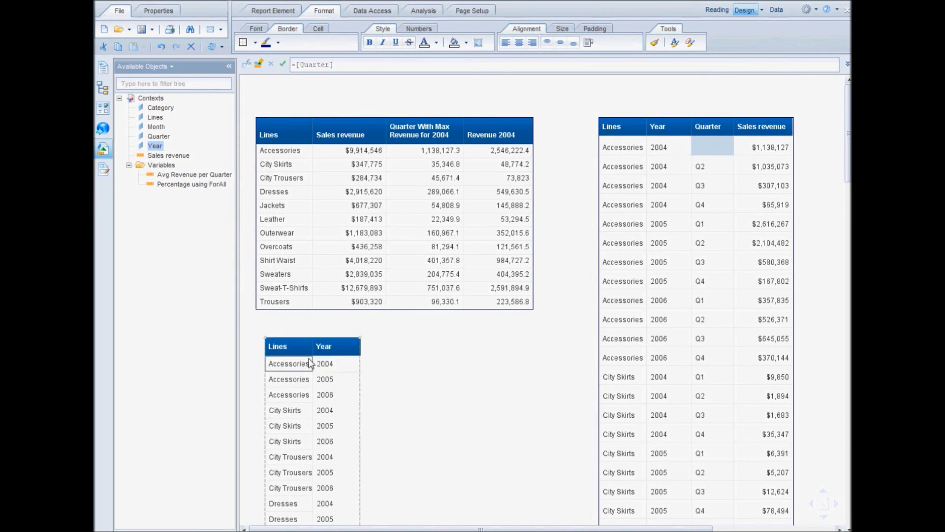
{"action": "left_click_drag", "start_coordinate": [185, 157], "coordinate": [357, 362]}
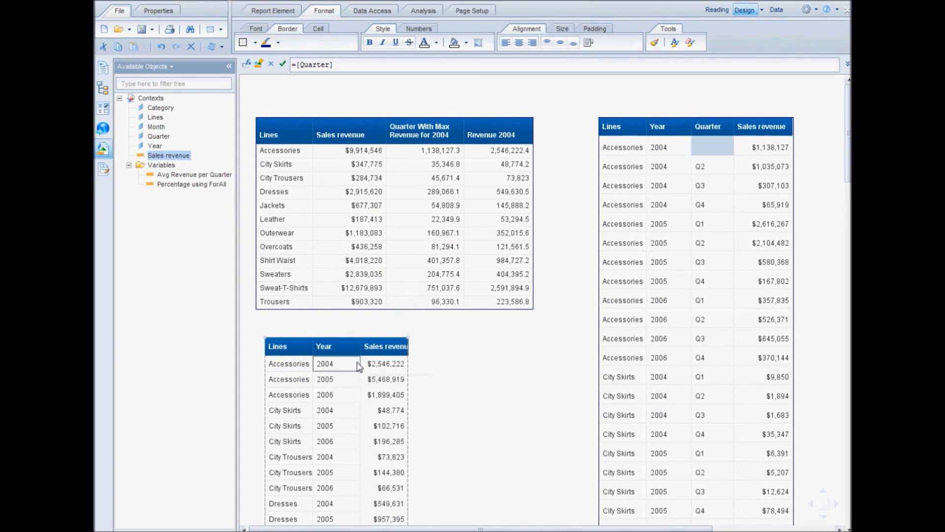
Check the Accessories 2004 sales revenue in the yearly table against the Revenue 2004 column.
{"action": "left_click", "coordinate": [303, 361]}
{"action": "left_click", "coordinate": [321, 364]}
{"action": "left_click", "coordinate": [375, 365]}
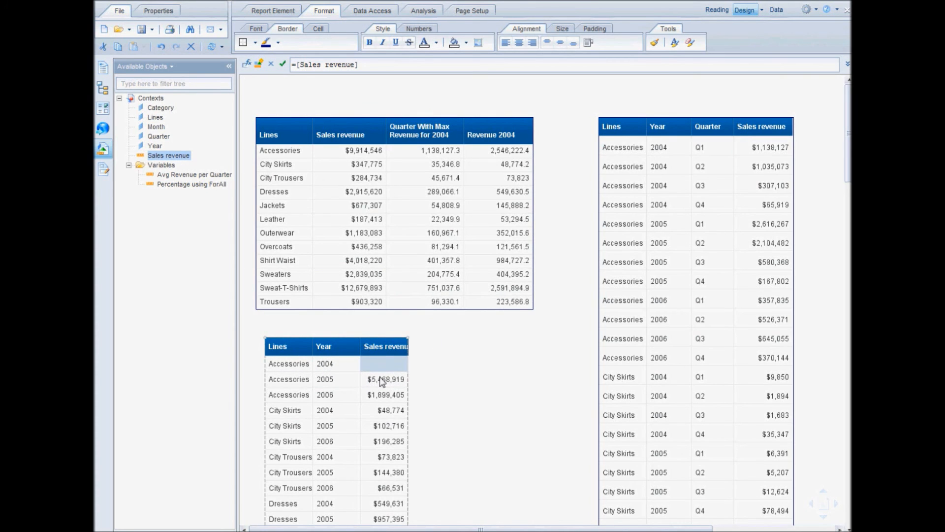
{"action": "left_click", "coordinate": [340, 379]}
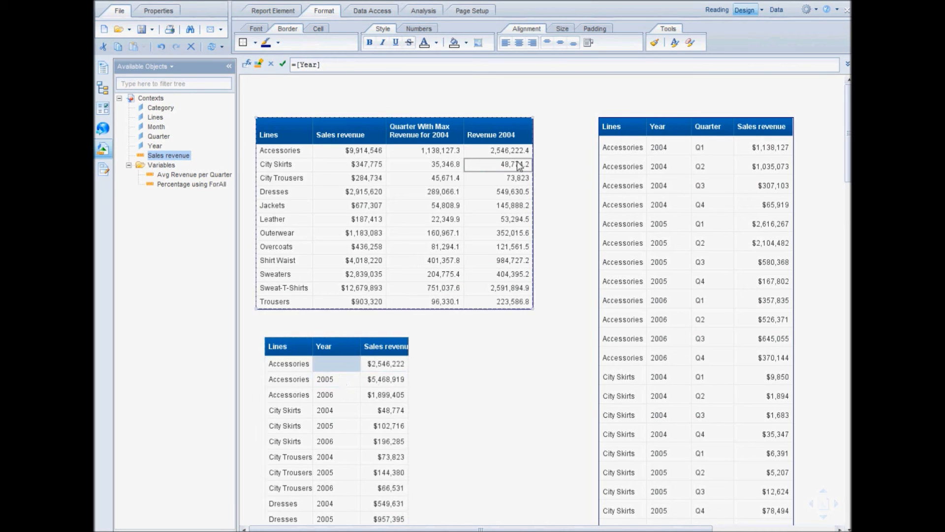
{"action": "left_click", "coordinate": [500, 333]}
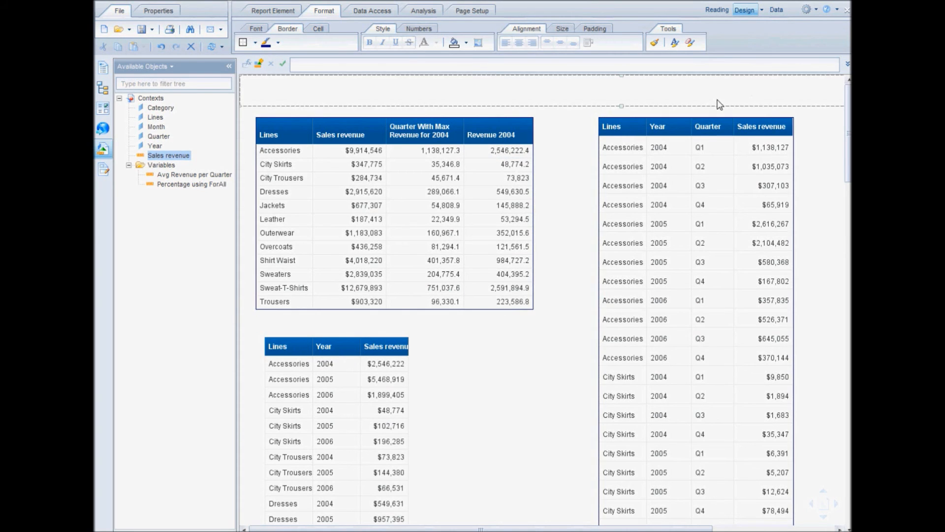
Move the quarterly detail table closer to the summary table and insert a column after its Sales revenue column.
{"action": "left_click_drag", "start_coordinate": [708, 123], "coordinate": [664, 121]}
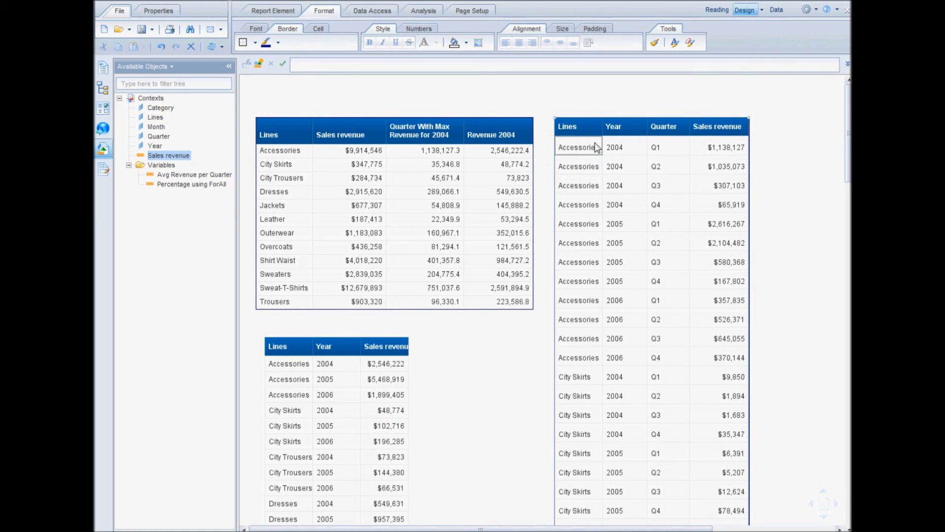
{"action": "left_click", "coordinate": [738, 131]}
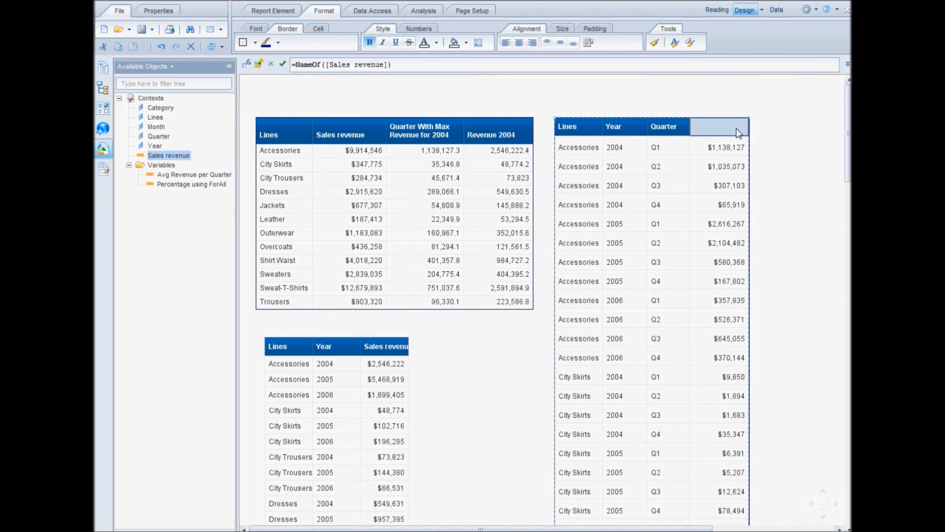
{"action": "right_click", "coordinate": [739, 132]}
{"action": "mouse_move", "coordinate": [788, 215]}
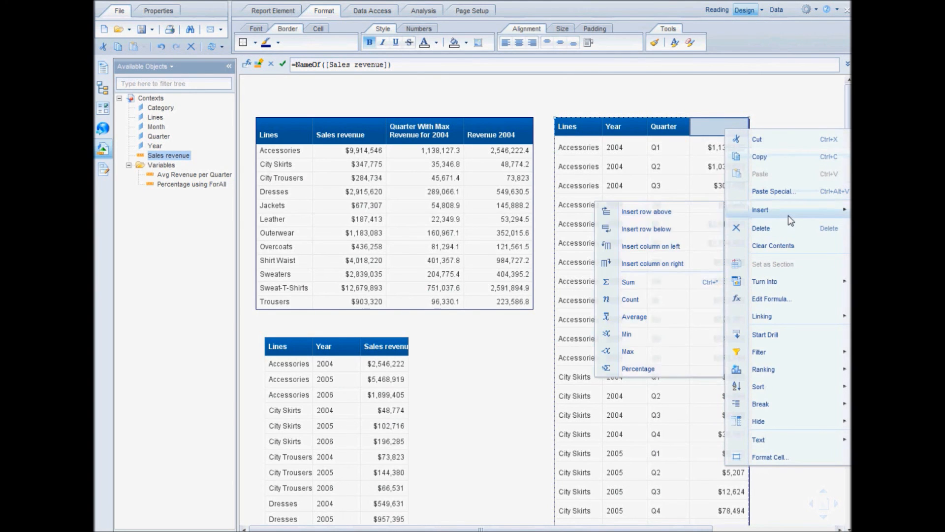
{"action": "left_click", "coordinate": [682, 265]}
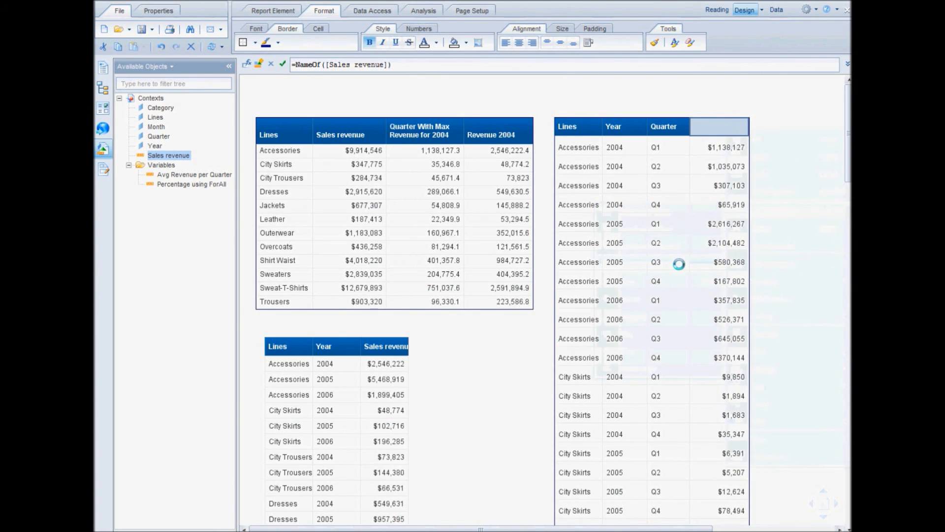
{"action": "left_click", "coordinate": [777, 126]}
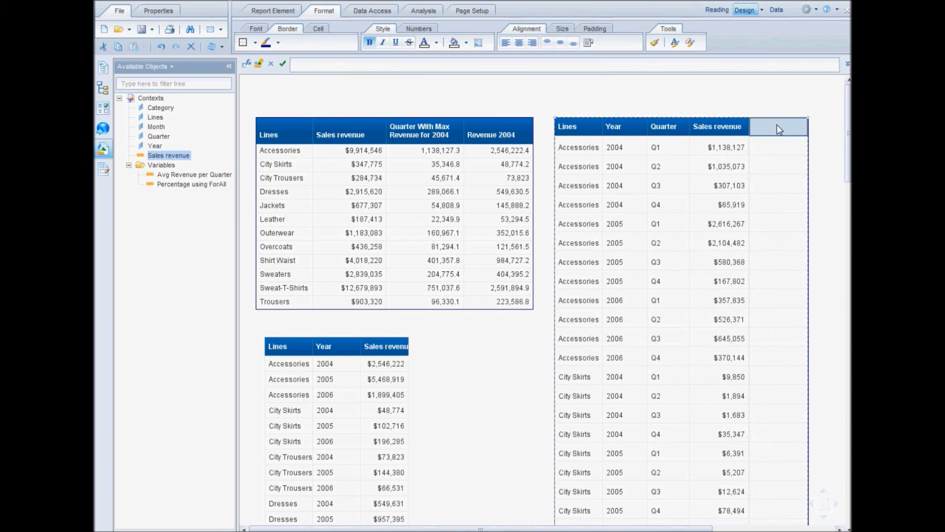
Title the detail table's new column "Total Revenue for the Year".
{"action": "left_click", "coordinate": [512, 65]}
{"action": "type", "text": "Total"}
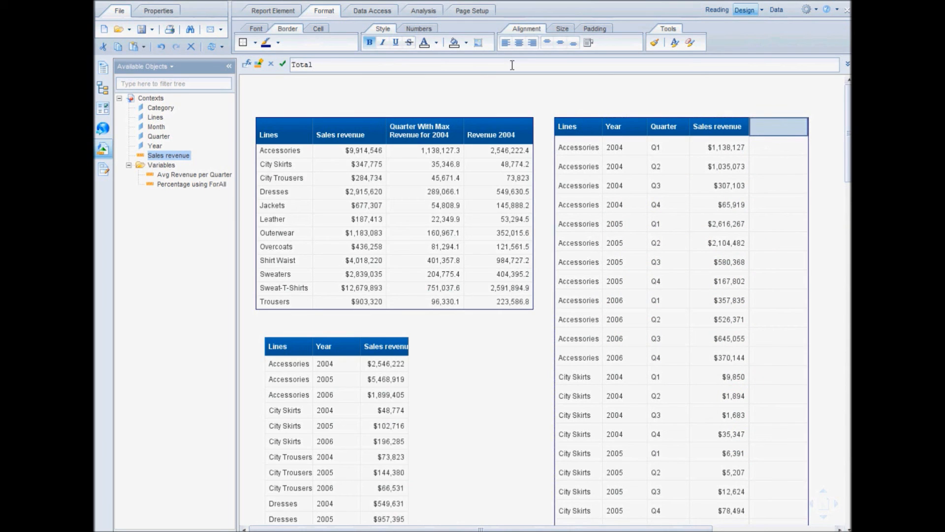
{"action": "type", "text": " Revenue for the Year"}
{"action": "left_click", "coordinate": [282, 64]}
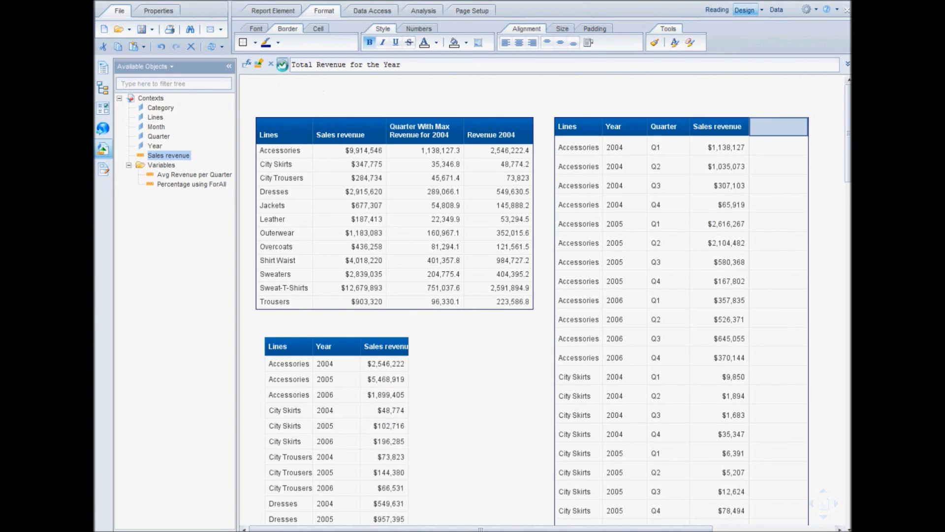
Wrap the text in the detail table's Total Revenue for the Year header.
{"action": "left_click", "coordinate": [613, 153]}
{"action": "left_click", "coordinate": [783, 151]}
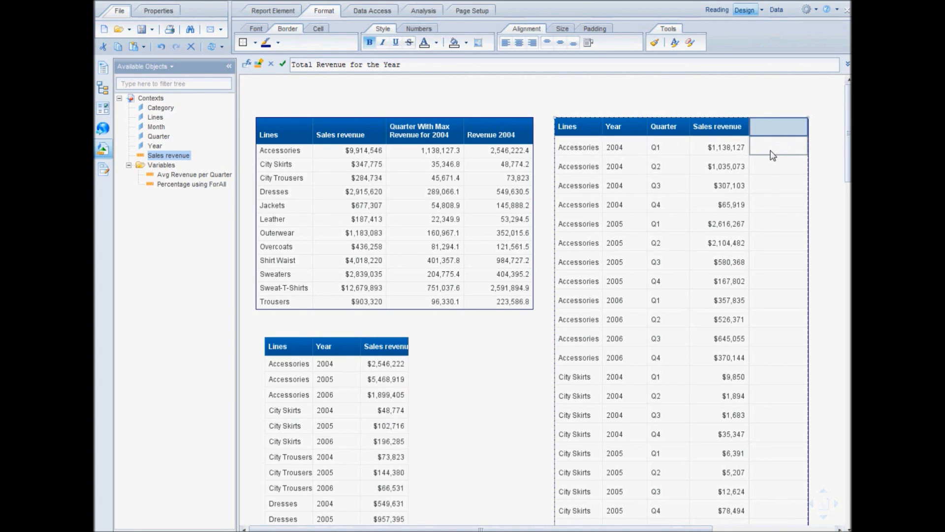
{"action": "left_click", "coordinate": [615, 224]}
{"action": "left_click", "coordinate": [770, 228]}
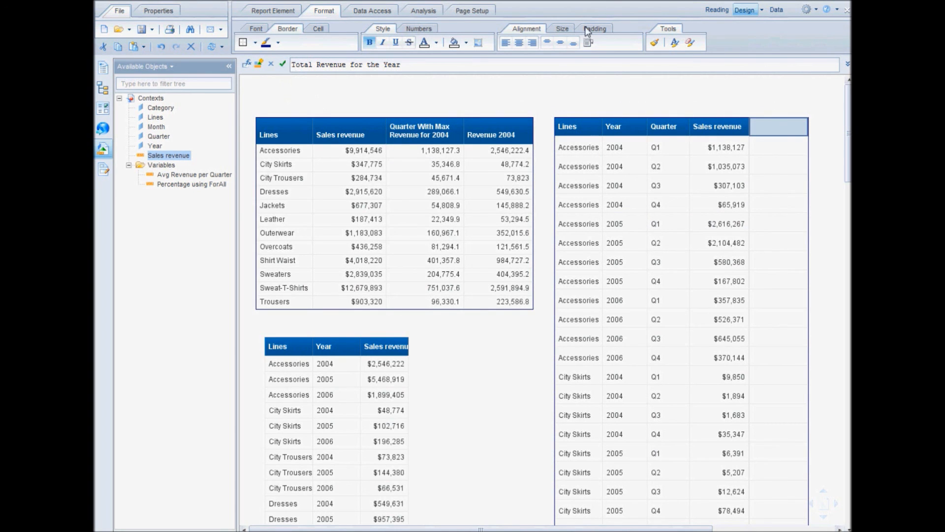
{"action": "left_click", "coordinate": [589, 40]}
Begin a formula in the detail table's Total Revenue for the Year column that sums [Sales revenue] with the ForAll context operator.
{"action": "left_click", "coordinate": [766, 156]}
{"action": "left_click", "coordinate": [247, 64]}
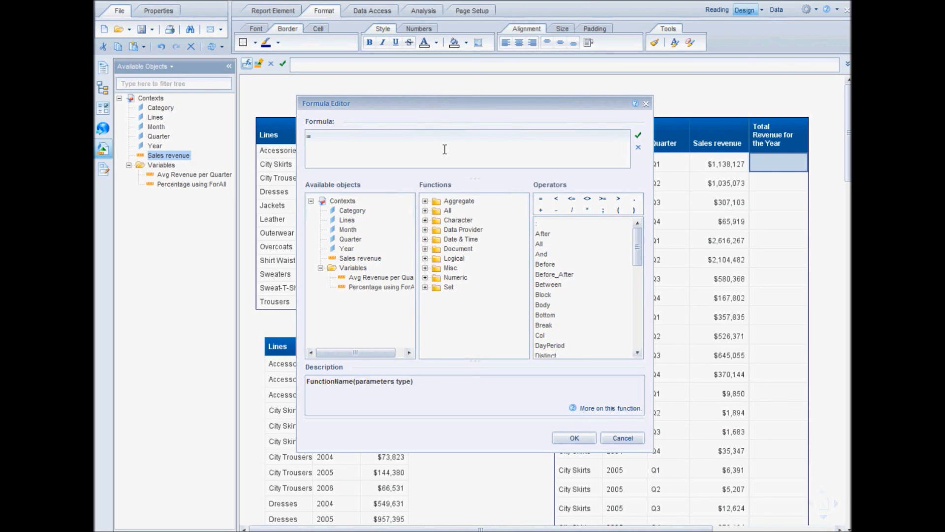
{"action": "type", "text": "()"}
{"action": "type", "text": "[]"}
{"action": "type", "text": "Sales revenue"}
{"action": "key", "text": "Right"}
{"action": "type", "text": "For"}
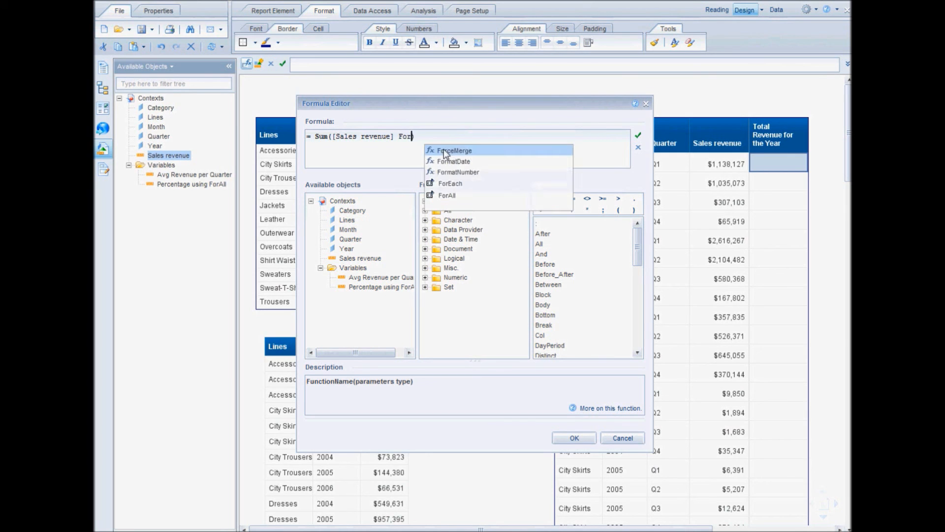
{"action": "type", "text": "All"}
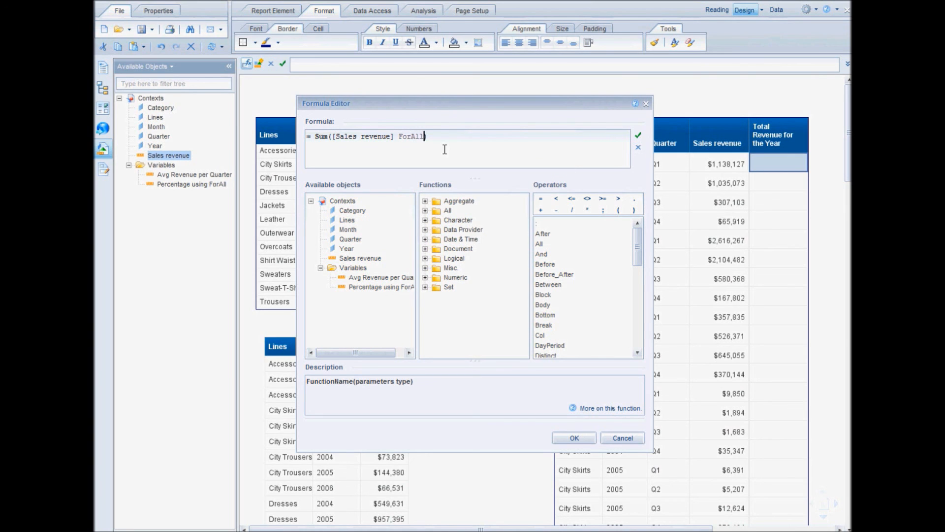
{"action": "type", "text": " ()"}
Add (Quarter) as the ForAll context inside the Sum formula and validate it.
{"action": "key", "text": "Left"}
{"action": "type", "text": "Quarter"}
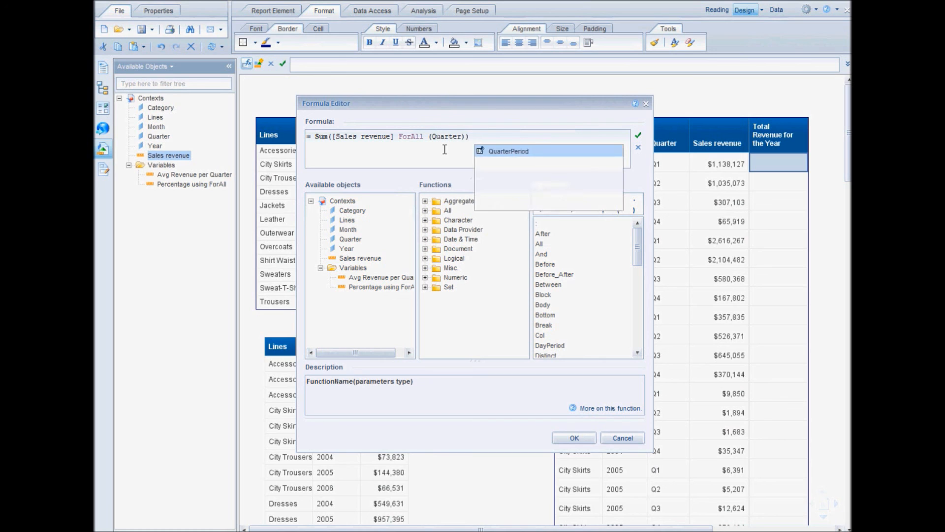
{"action": "left_click", "coordinate": [639, 139]}
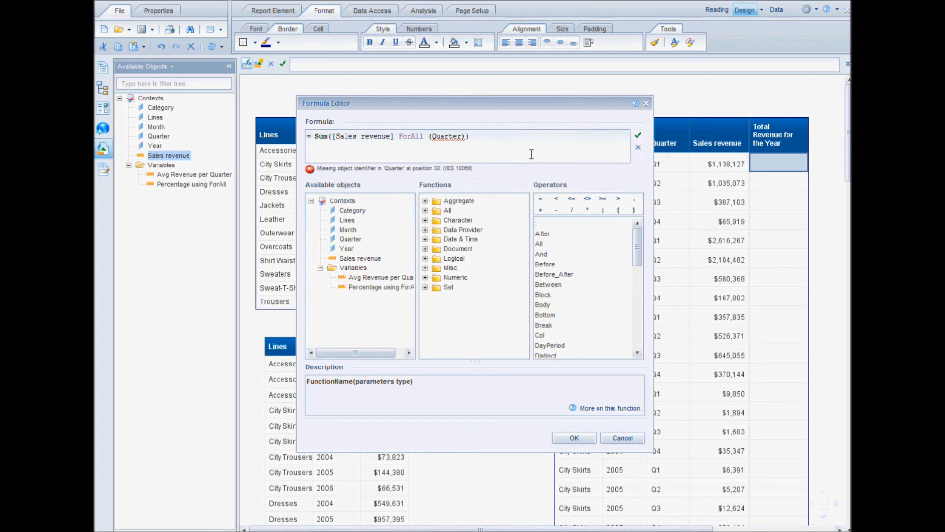
Enclose Quarter in square brackets to make =Sum([Sales revenue] ForAll ([Quarter])), then validate and apply the formula to the column.
{"action": "type", "text": "["}
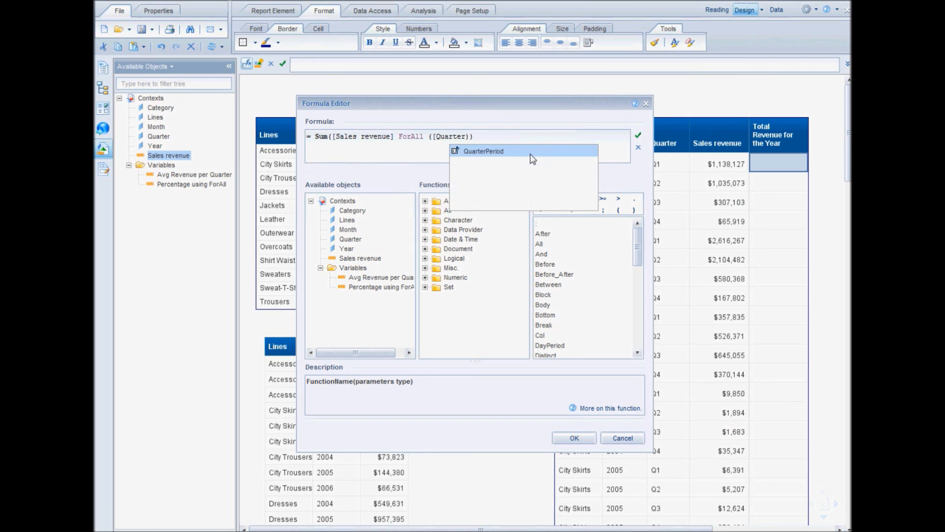
{"action": "key", "text": "Right"}
{"action": "key", "text": "Right"}
{"action": "key", "text": "Right"}
{"action": "key", "text": "Right"}
{"action": "key", "text": "Right"}
{"action": "key", "text": "Right"}
{"action": "key", "text": "Right"}
{"action": "type", "text": "]"}
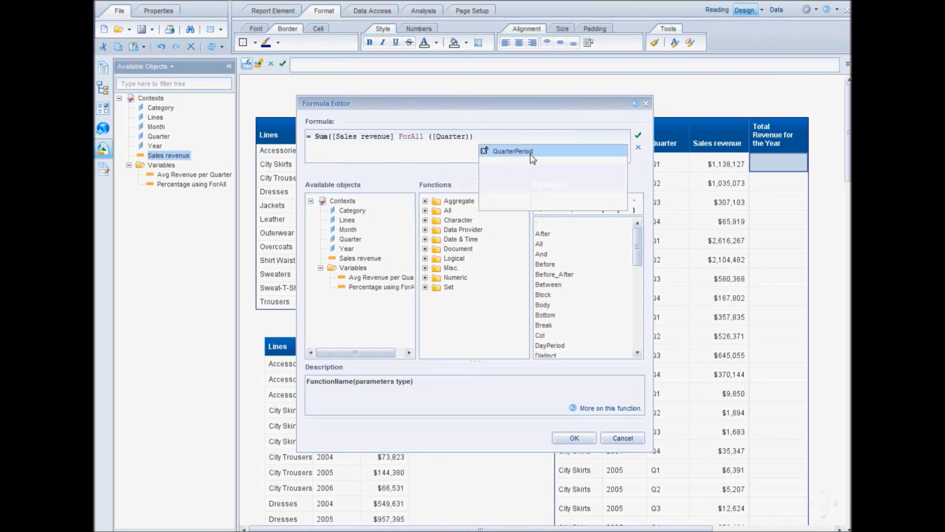
{"action": "type", "text": "]"}
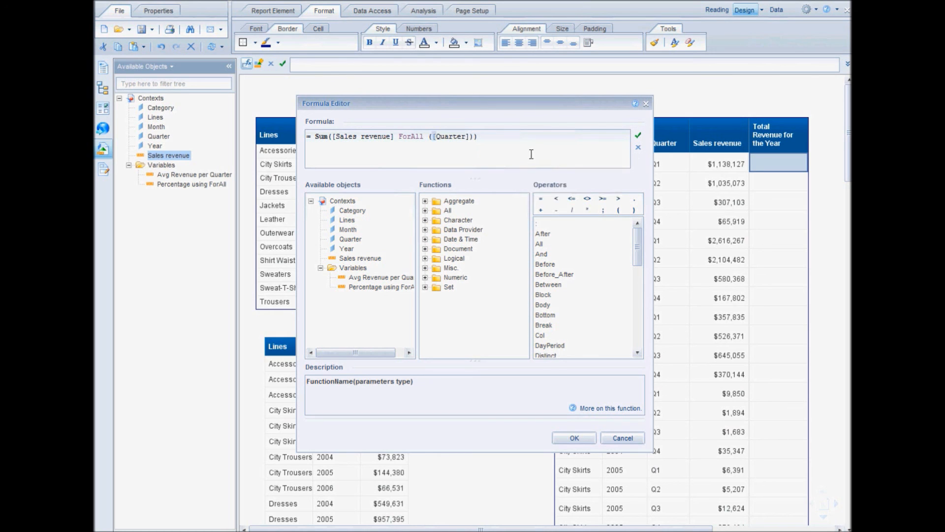
{"action": "left_click", "coordinate": [638, 136]}
{"action": "left_click", "coordinate": [575, 439]}
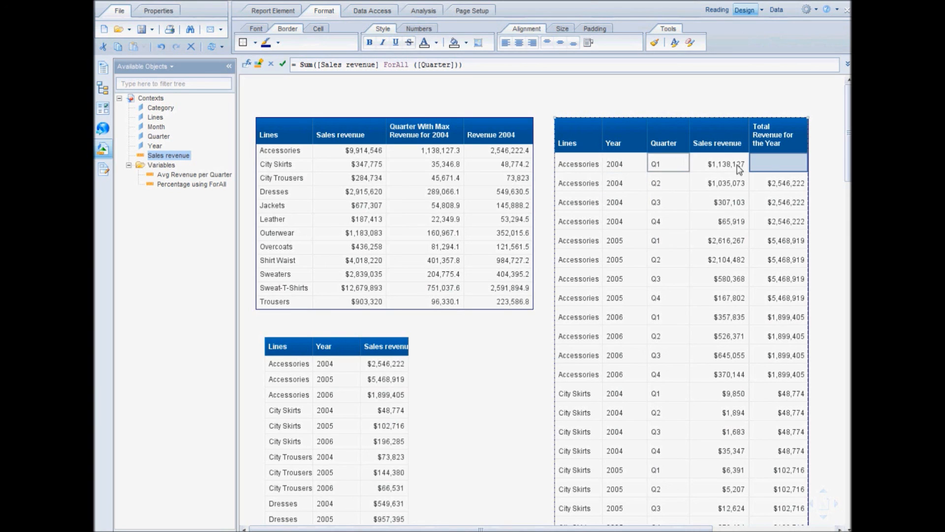
Compare the Accessories 2004 sales revenue in the yearly table with the detail table's Total Revenue for the Year values.
{"action": "key", "text": "Left"}
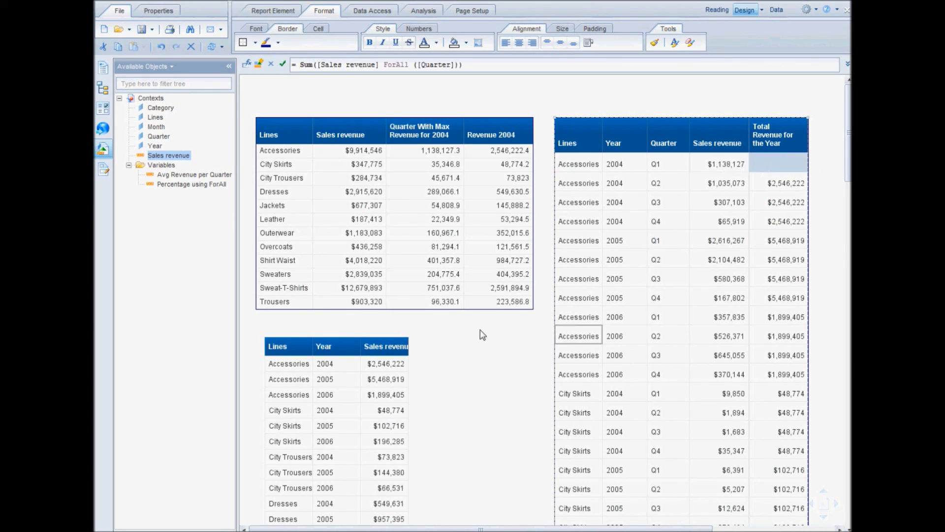
{"action": "left_click", "coordinate": [388, 365]}
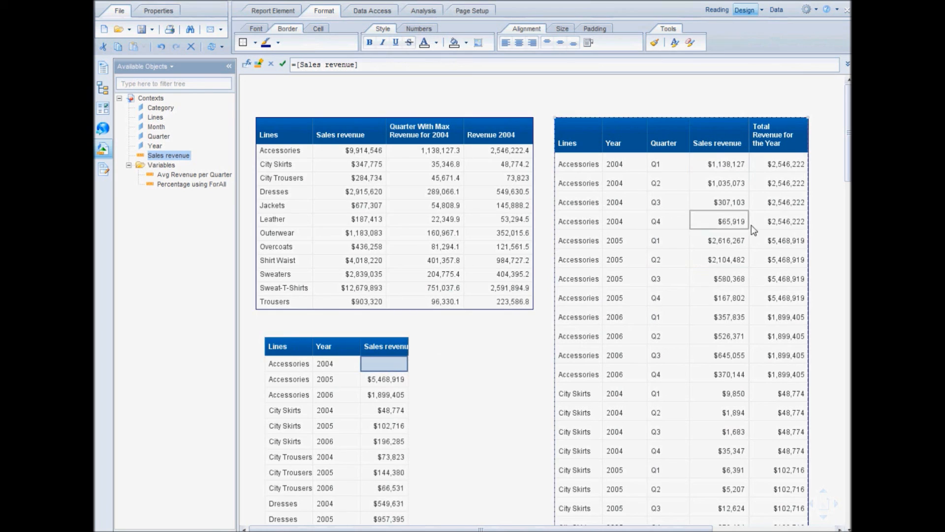